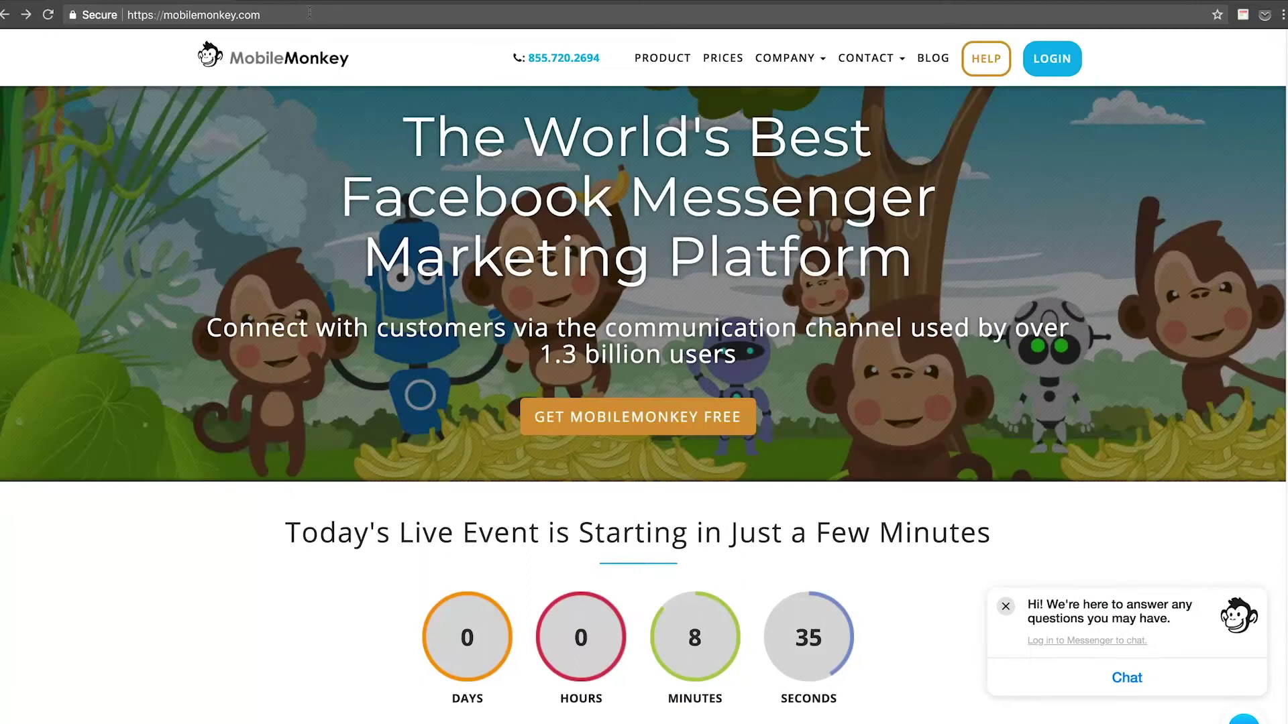
Scroll through the MobileMonkey homepage and close the Messenger chat popup.
click(272, 13)
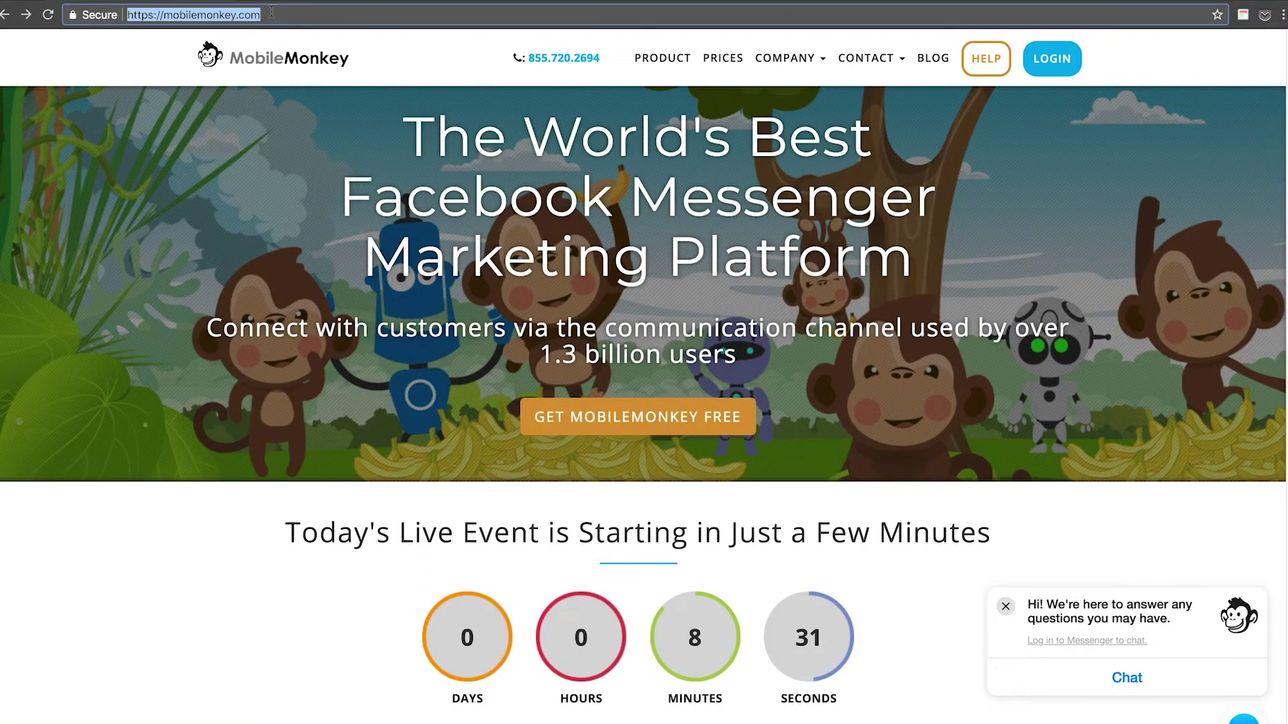
click(33, 235)
scroll(12, 284, down, 10)
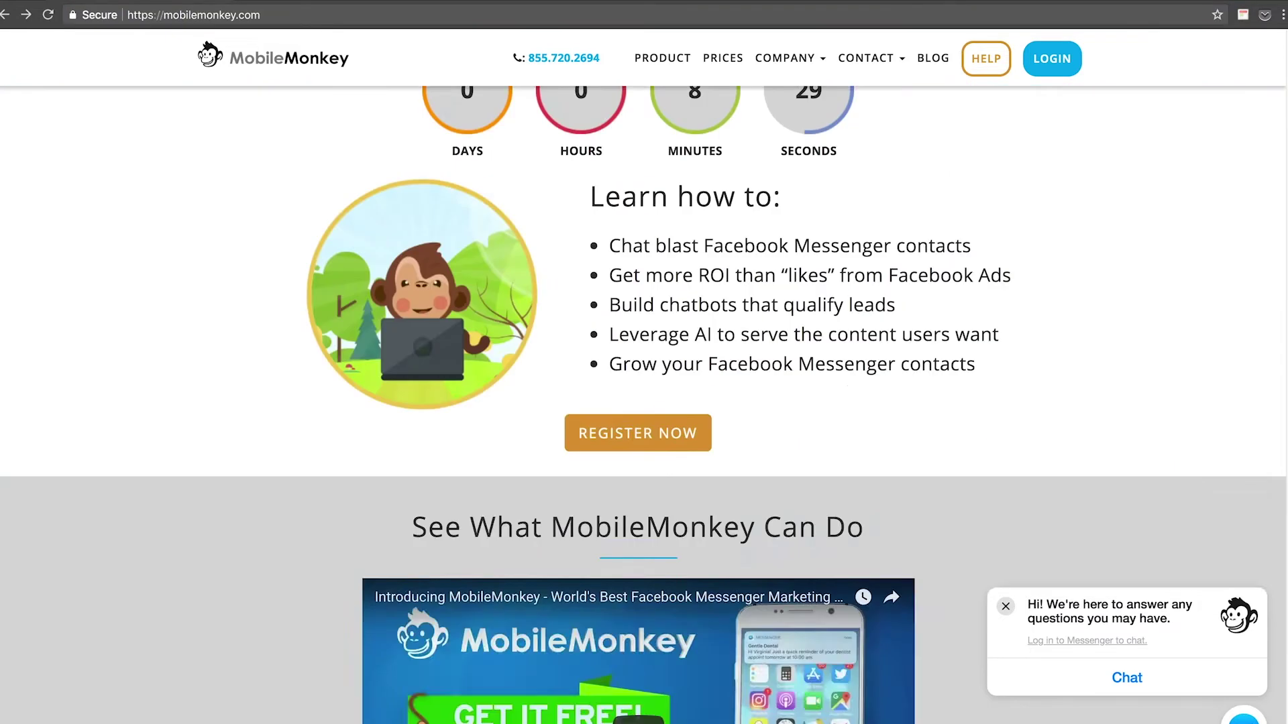
scroll(2, 369, up, 10)
scroll(2, 369, down, 9)
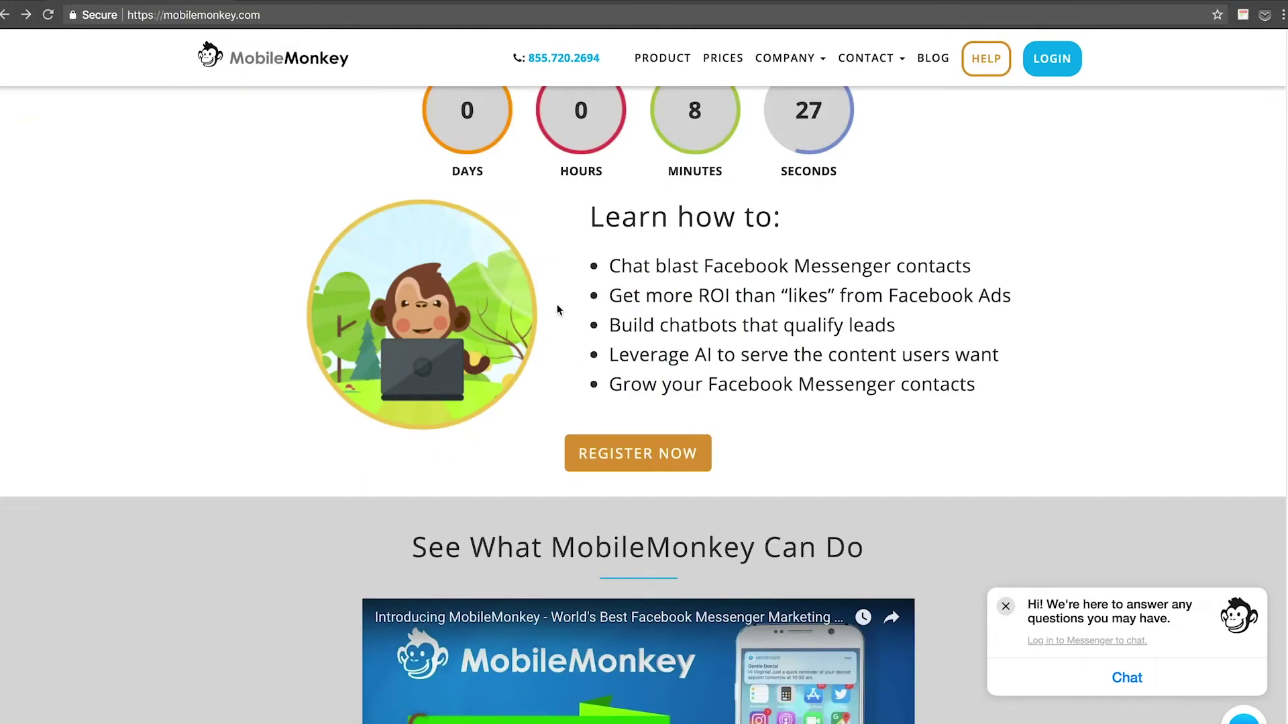
scroll(545, 314, up, 3)
scroll(544, 314, up, 3)
scroll(671, 470, down, 6)
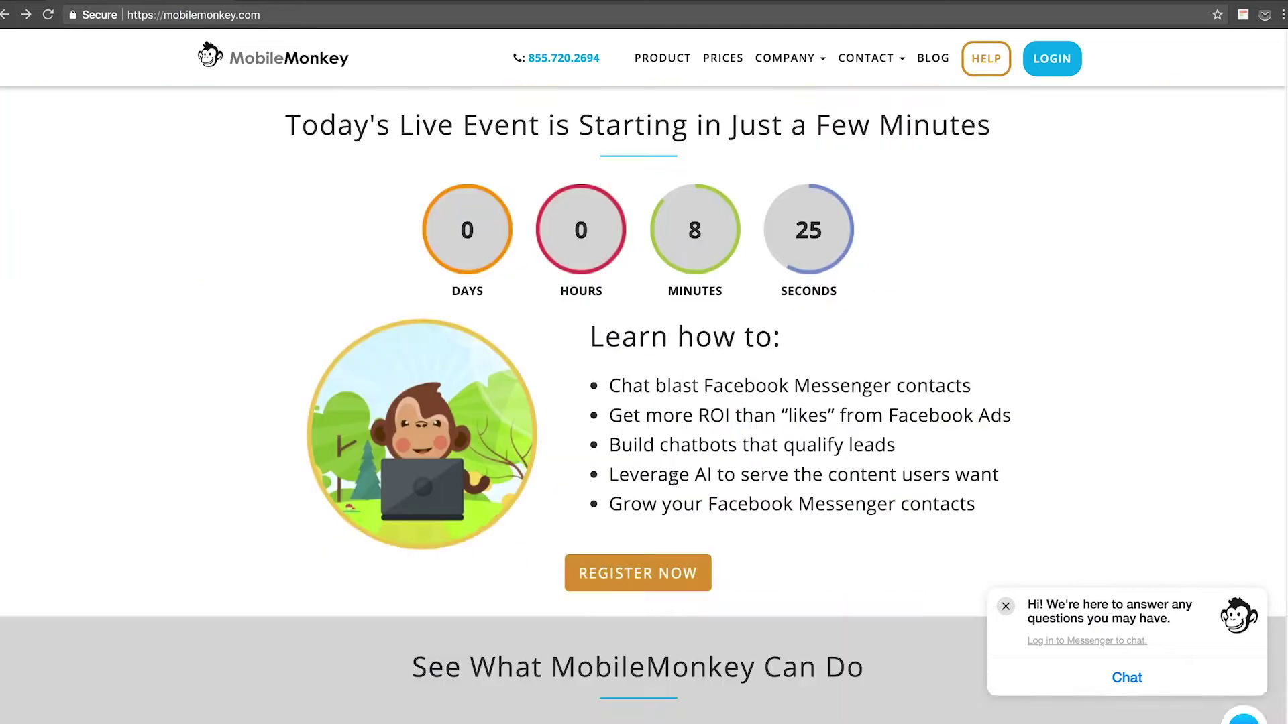
scroll(684, 482, up, 6)
scroll(678, 460, up, 2)
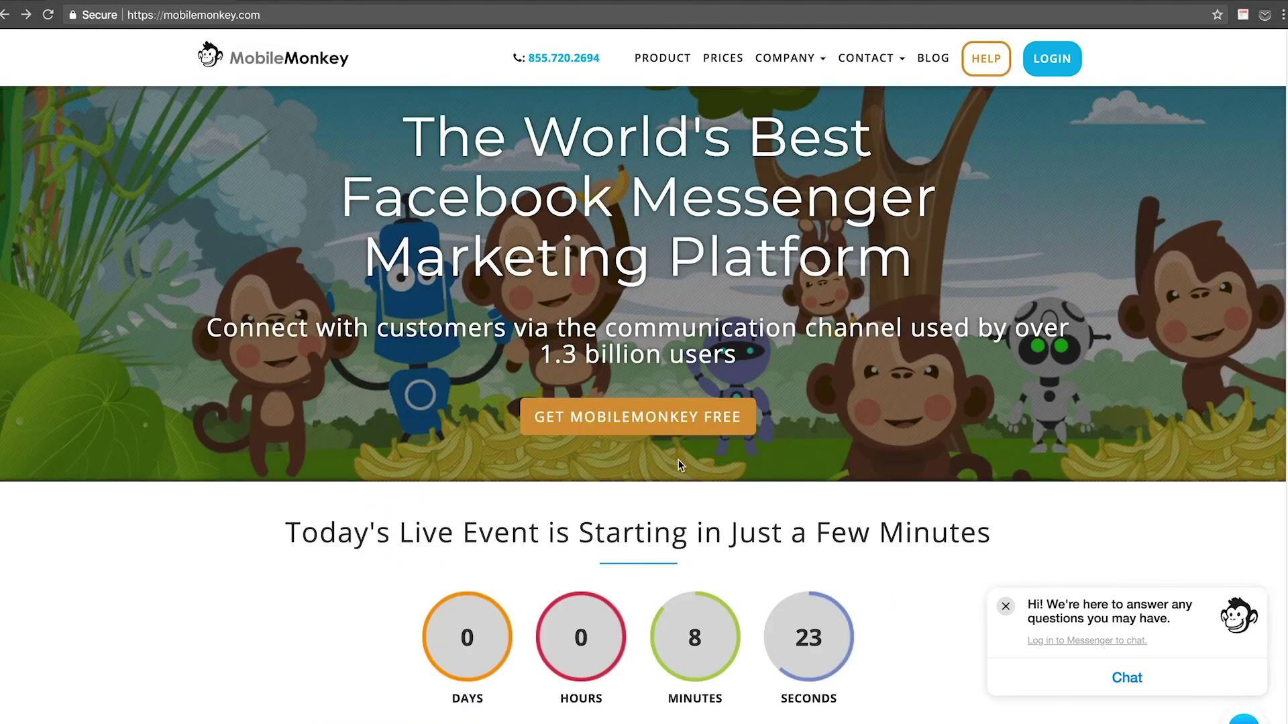
click(1005, 606)
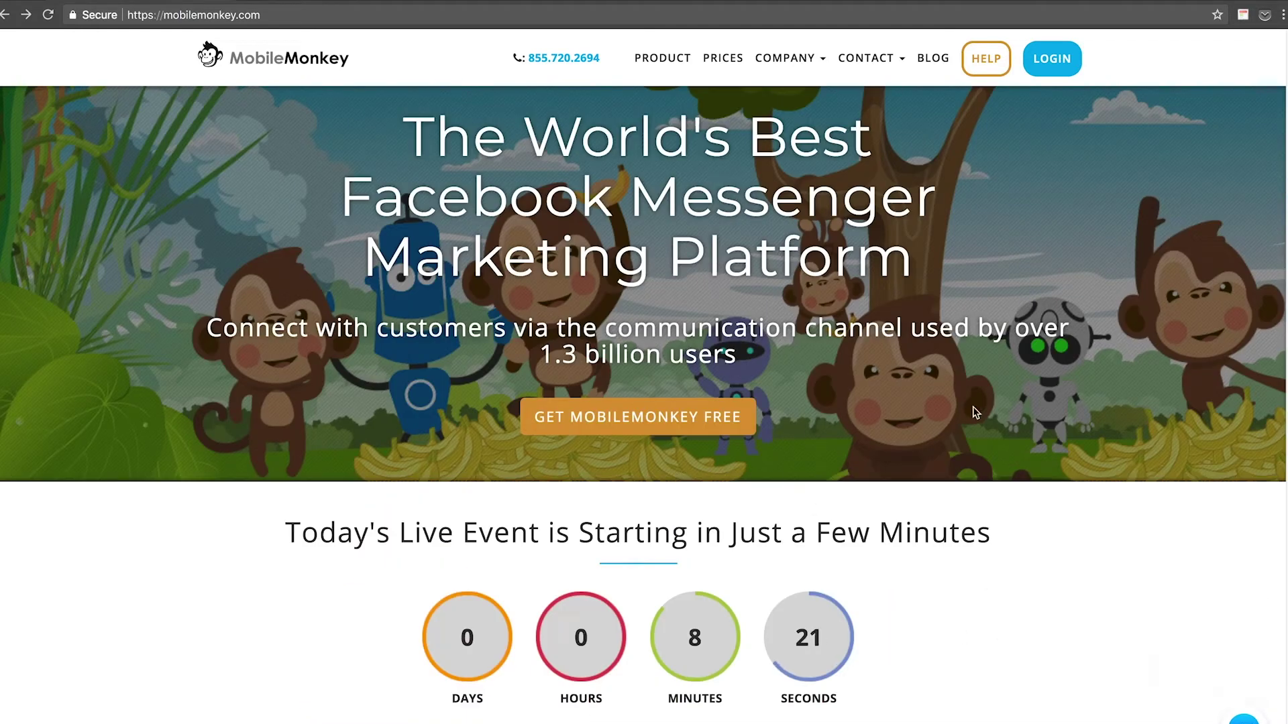
Open the MobileMonkey LOGIN page and close its chat widget.
click(1051, 60)
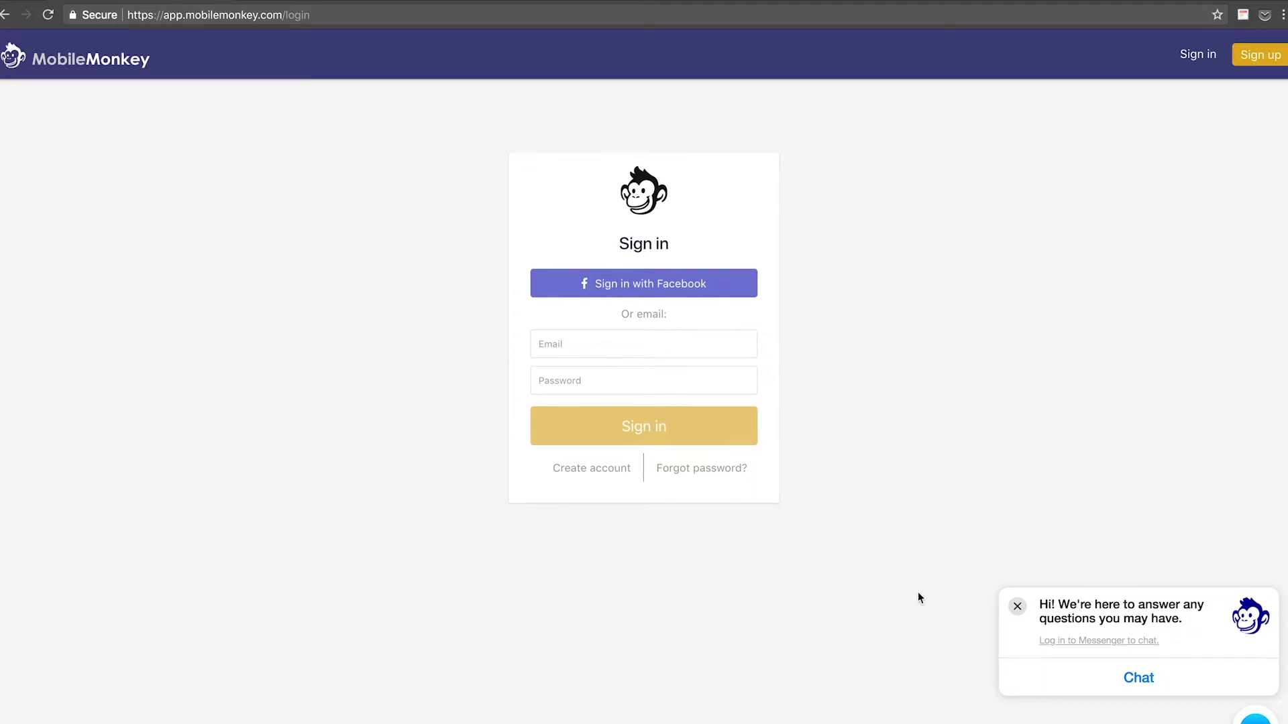
click(1020, 616)
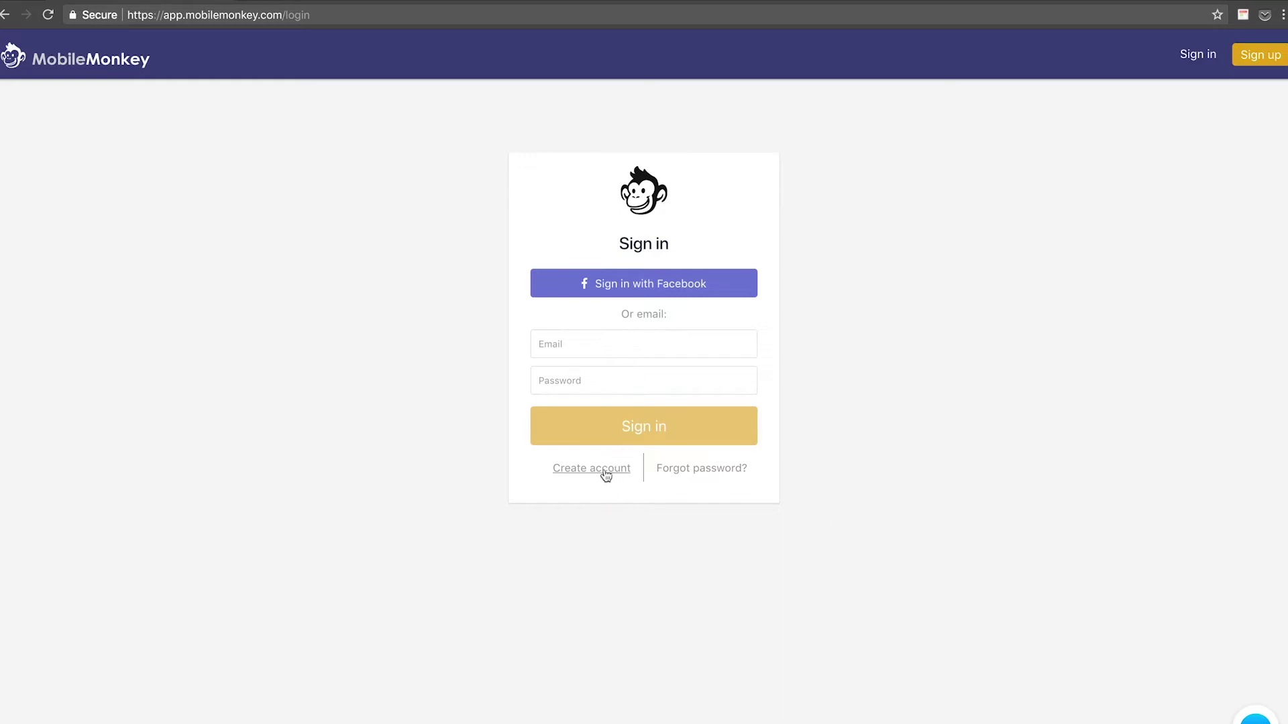
Sign in with Facebook using the account's email address and password.
click(603, 289)
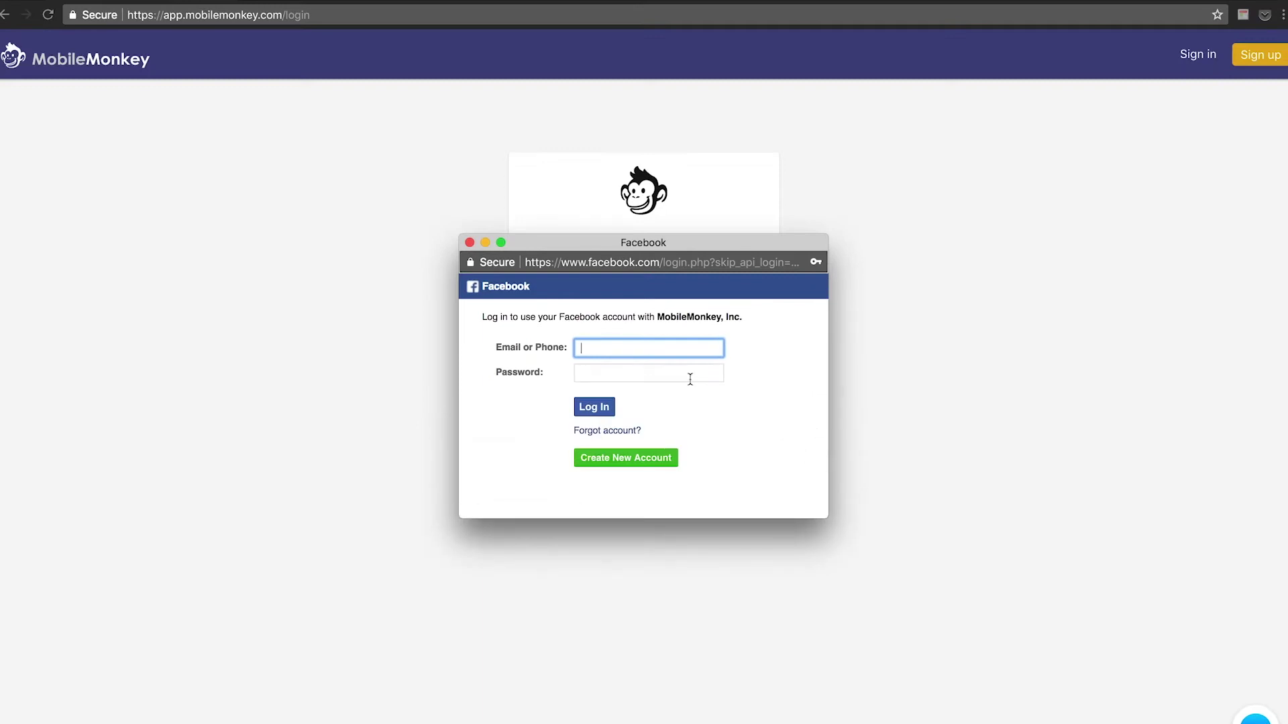
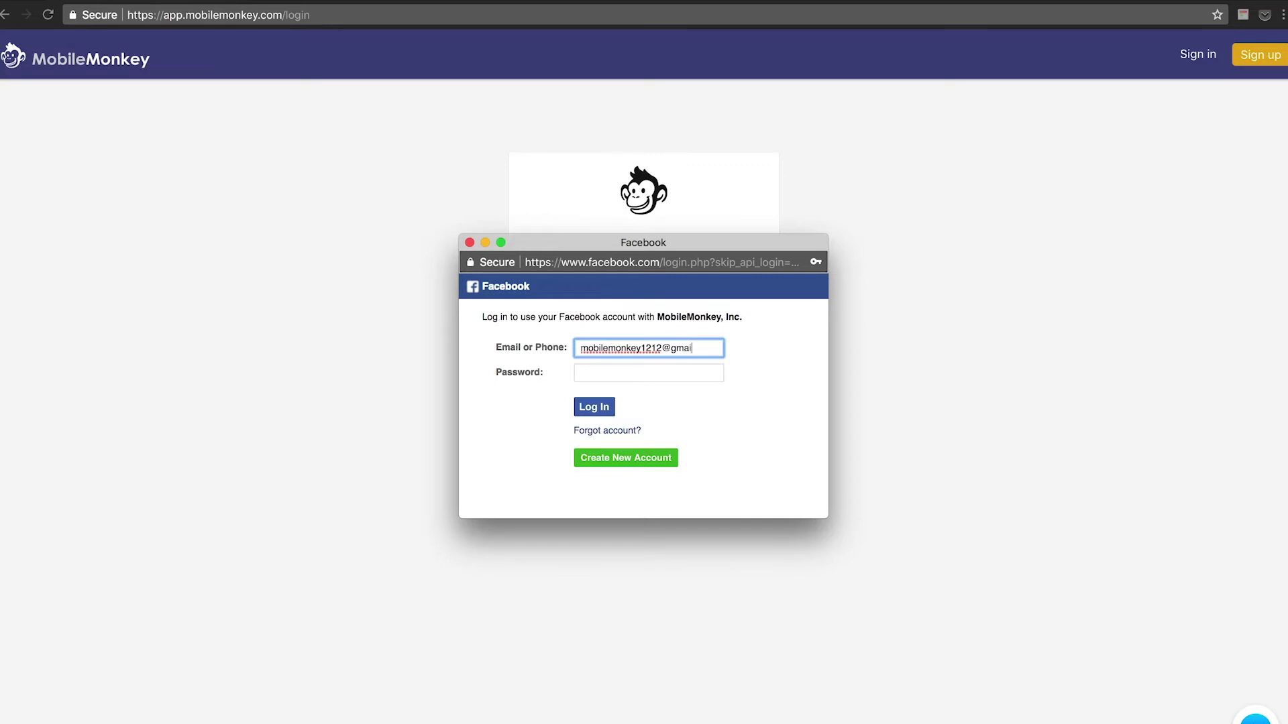
key(Tab)
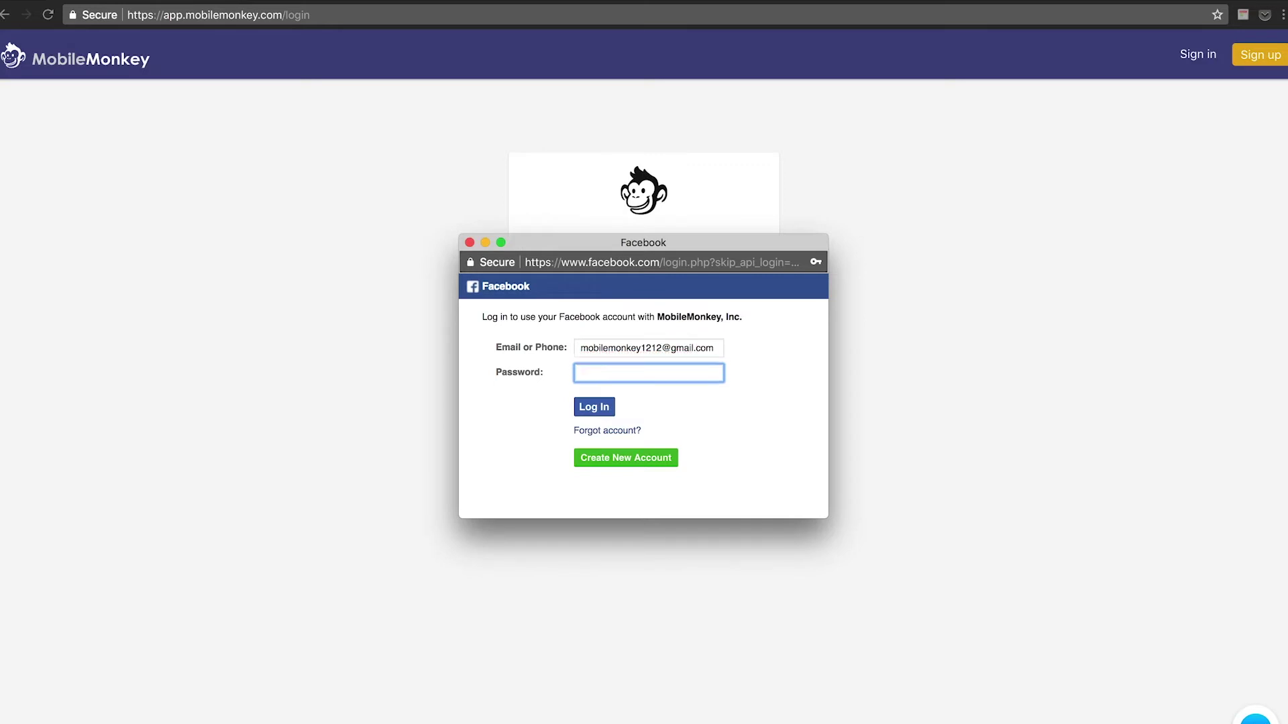
text(••••••••)
click(599, 408)
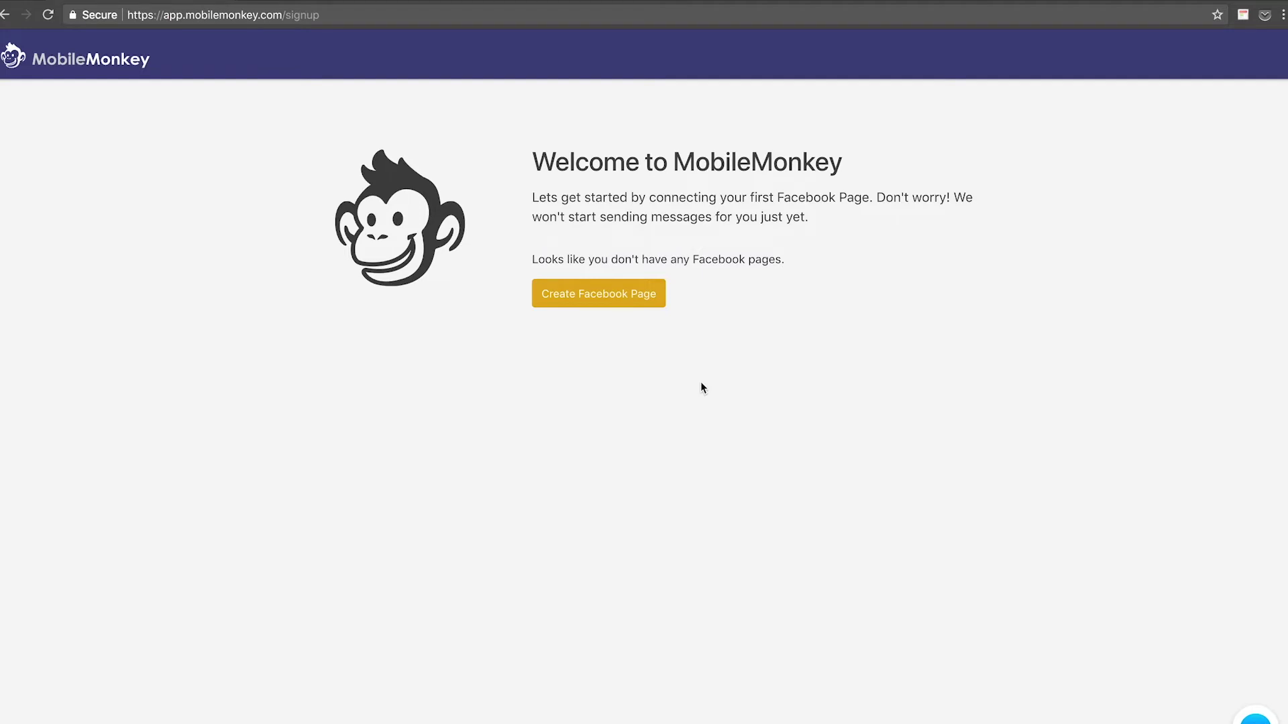
Start a Business or Brand Facebook Page named 'Isaac's Awesome Art Supoplies'.
click(559, 297)
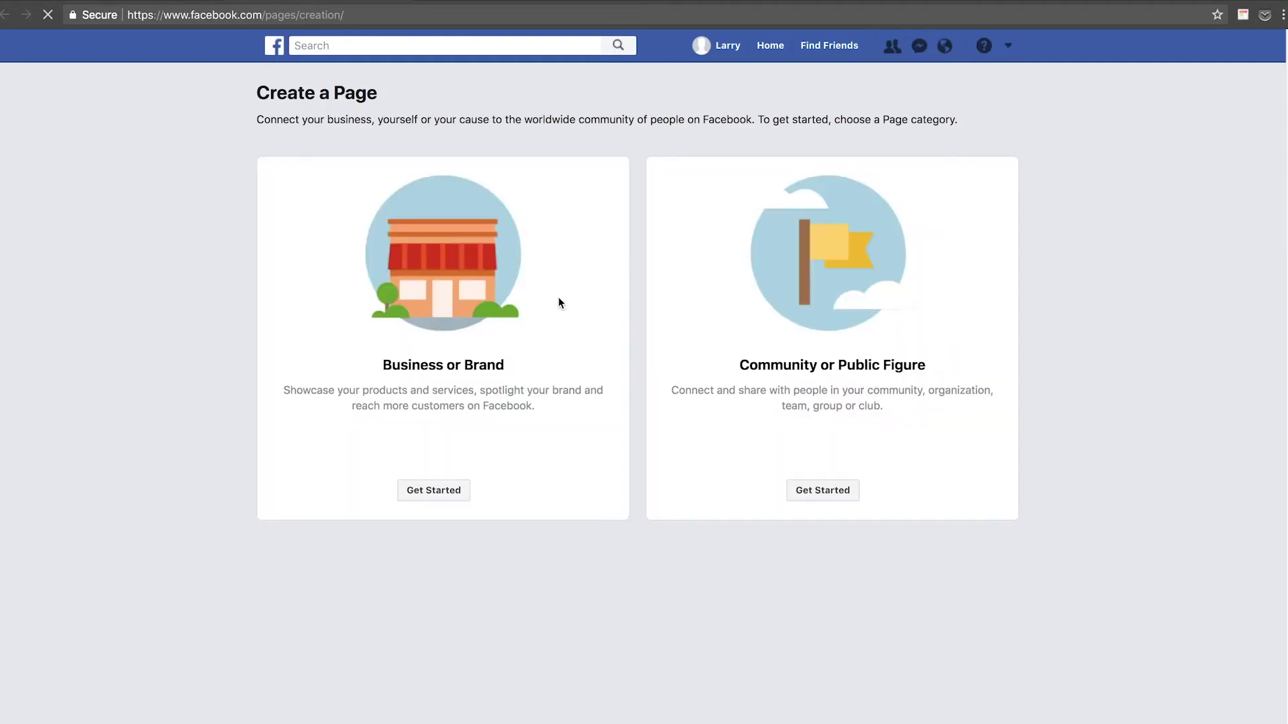
click(559, 303)
click(358, 268)
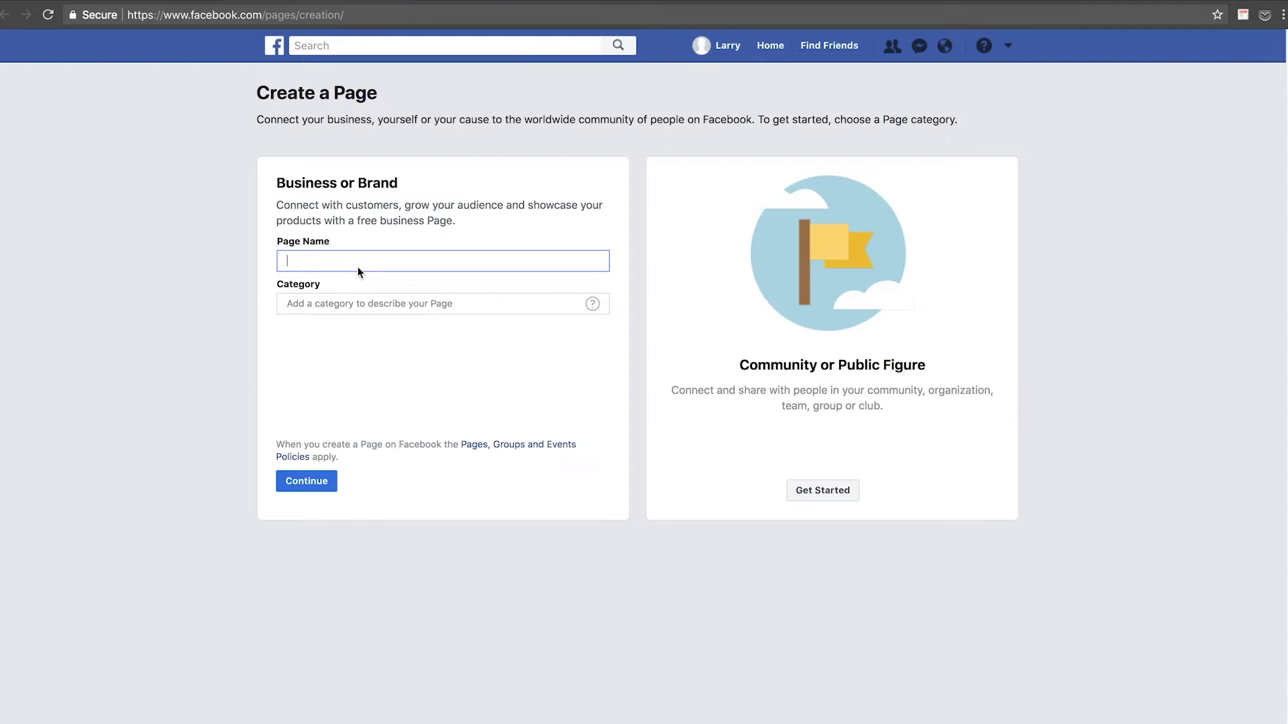
text(isIsabe)
key(BackSpace)
key(BackSpace)
key(BackSpace)
text(aac's Awesome Art SUppl)
key(BackSpace)
key(BackSpace)
key(BackSpace)
text(upoplies)
Set the page category to Retail Company and create the page.
click(287, 303)
text(Ar)
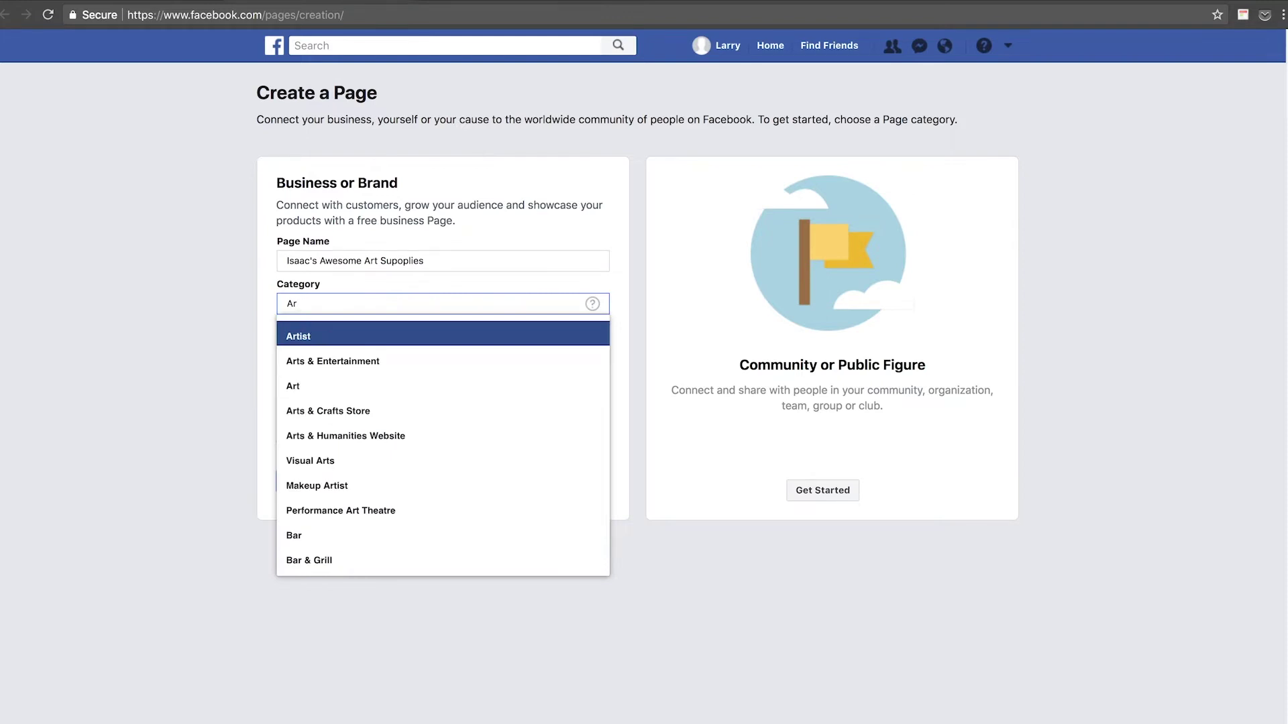
key(Down)
key(Down)
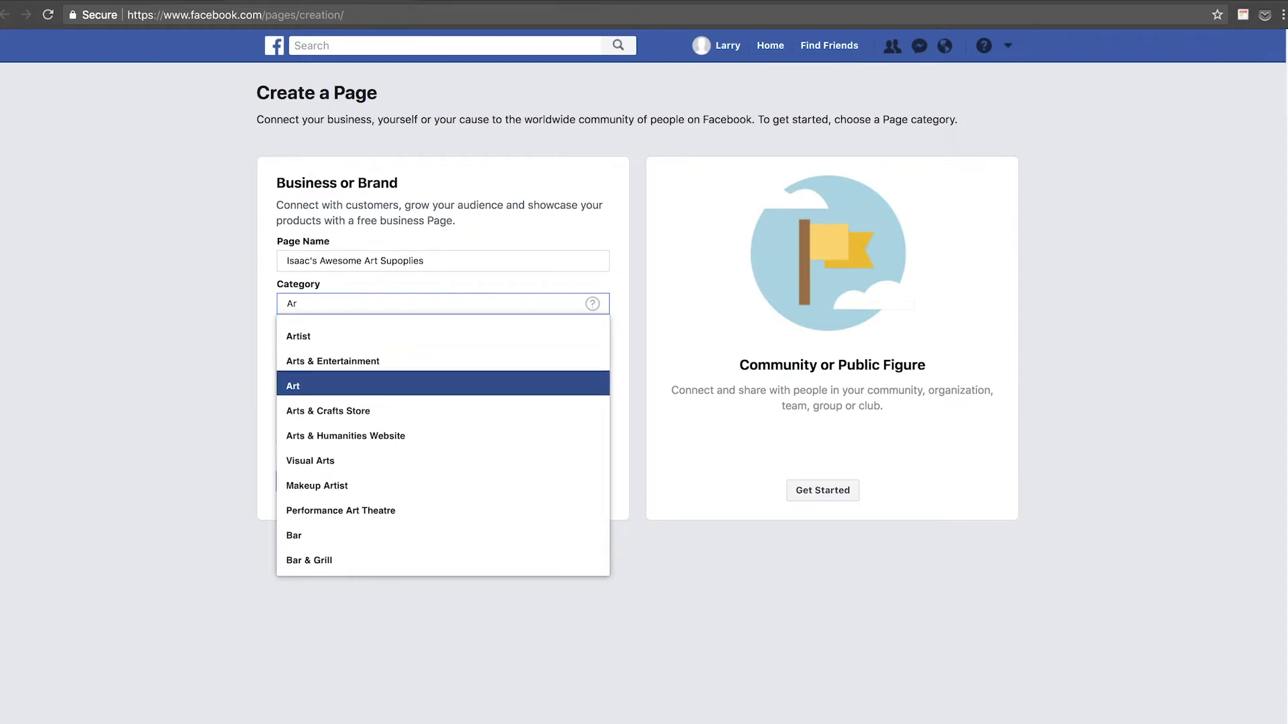
key(super+a)
text(Ec)
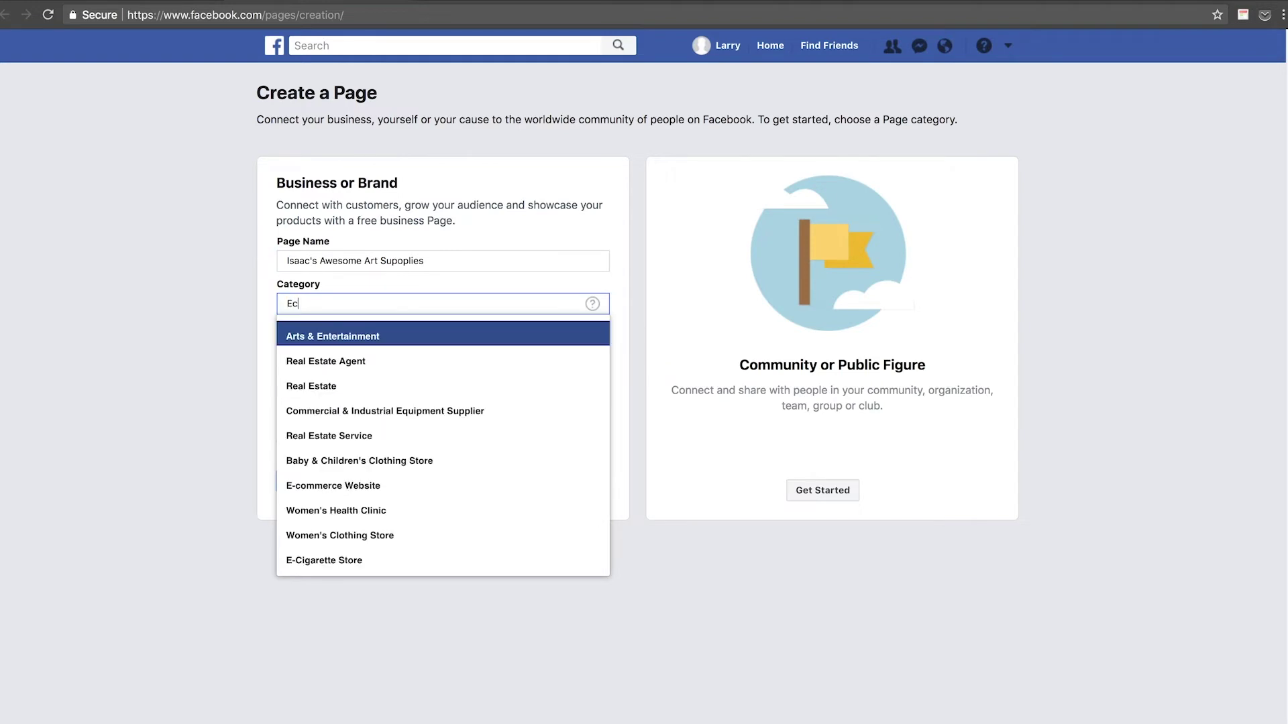
text(omm)
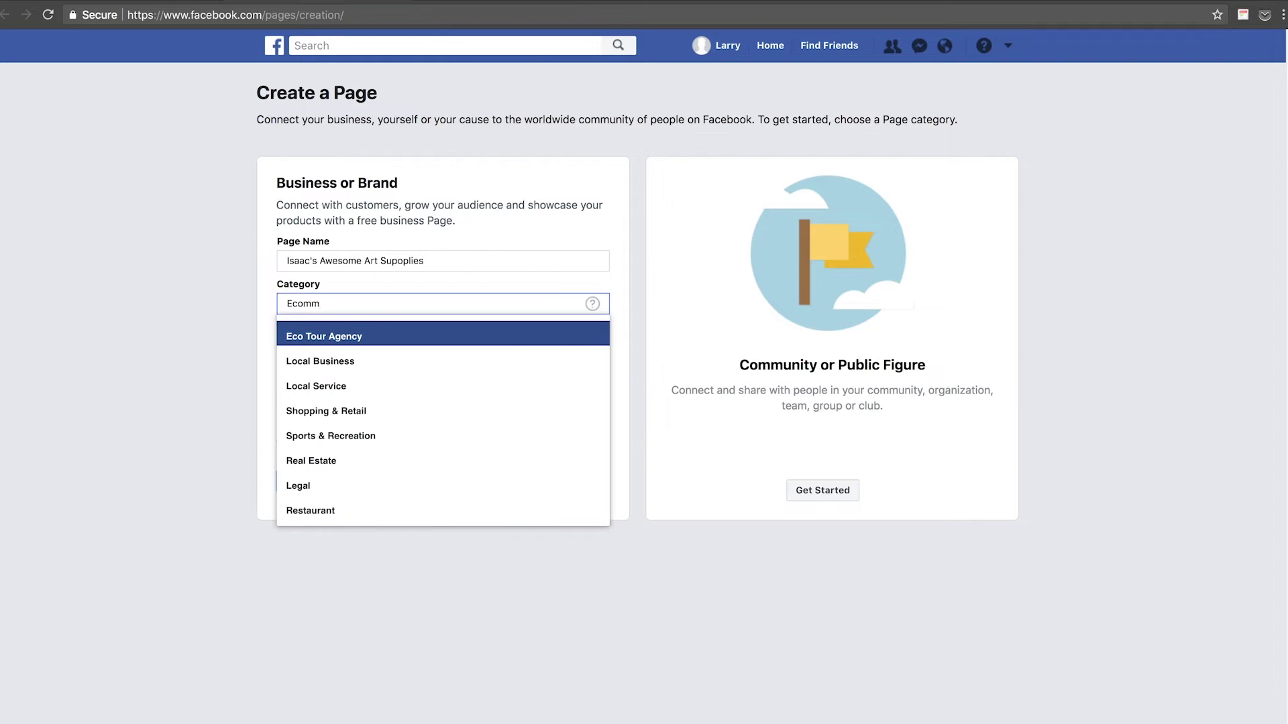
key(super+a)
text(r)
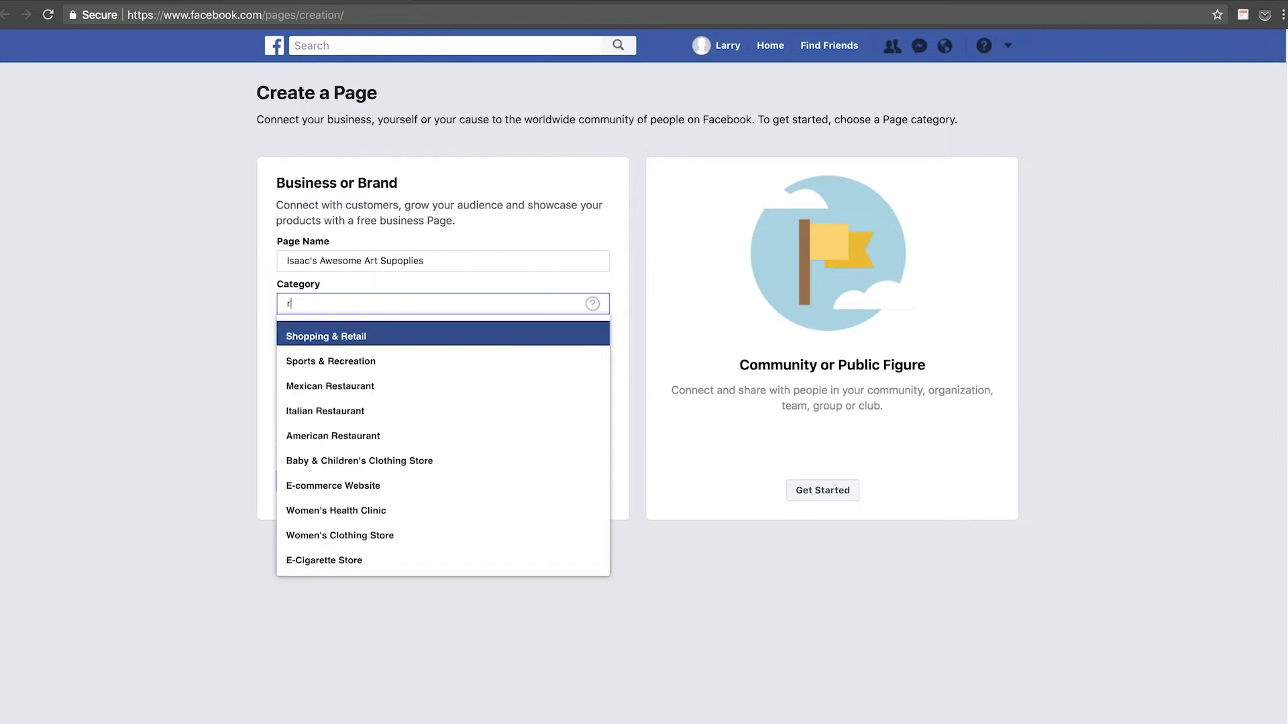
text(etail)
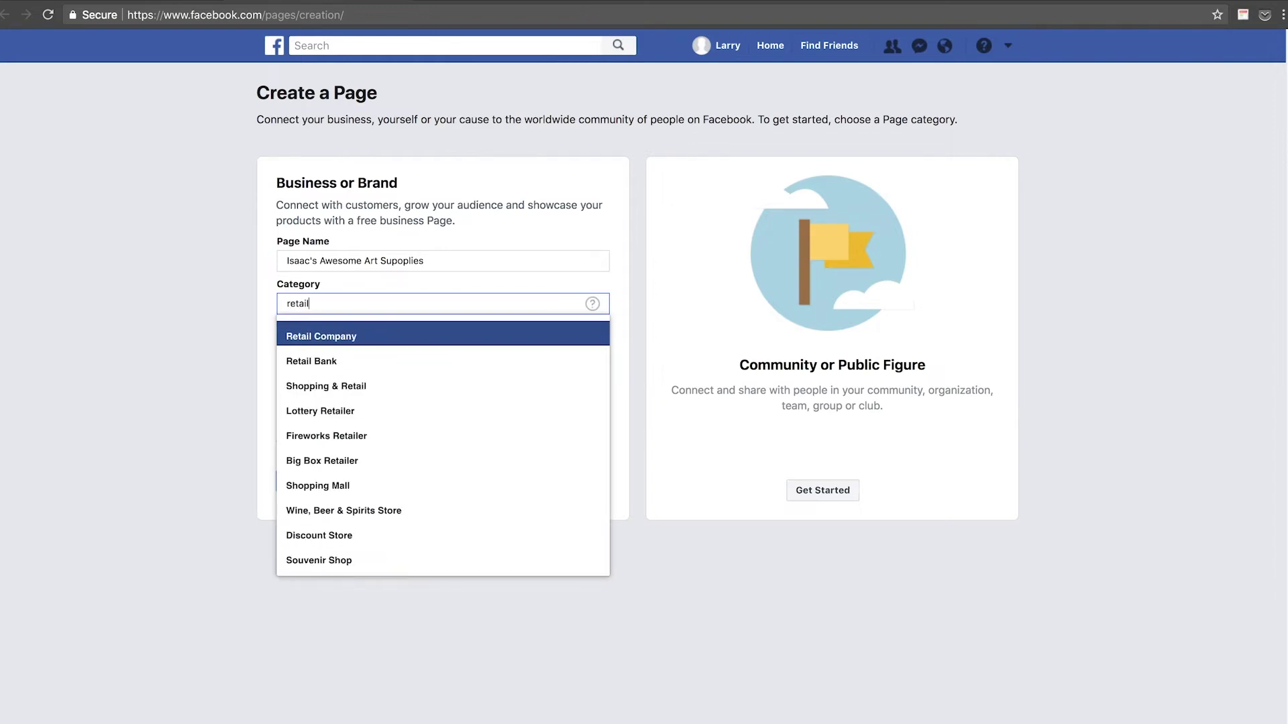
key(Return)
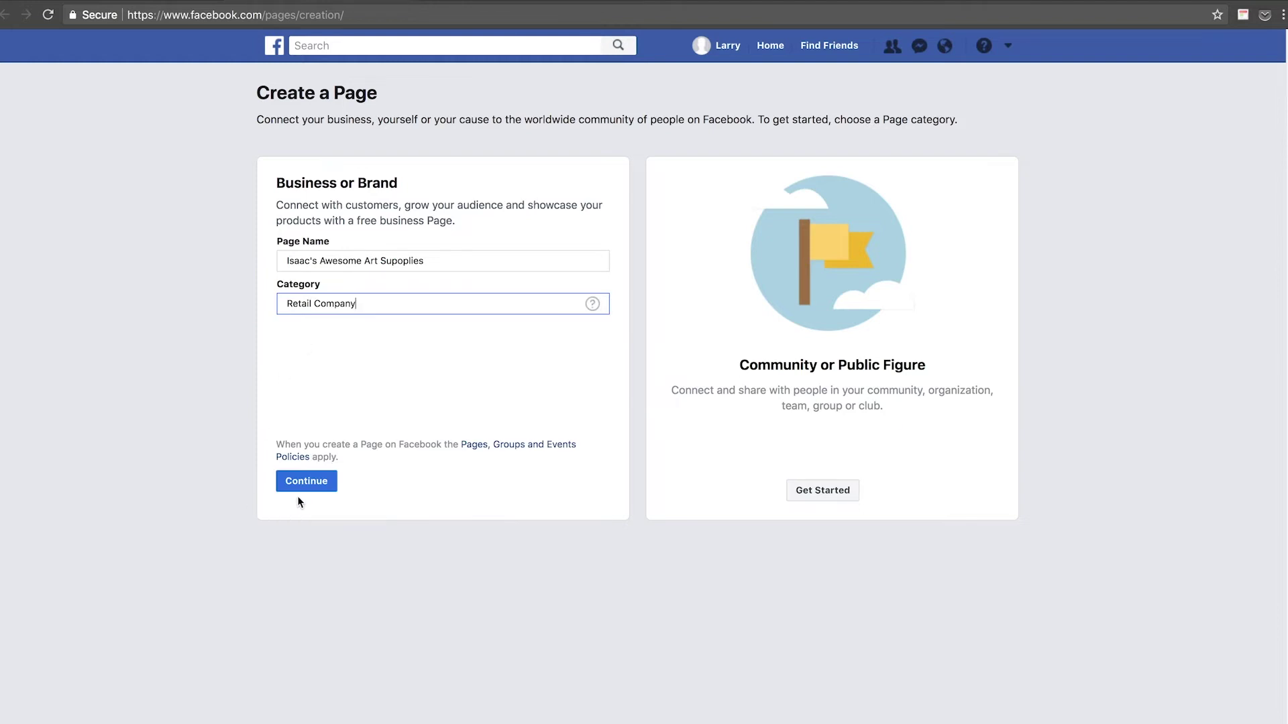
click(307, 483)
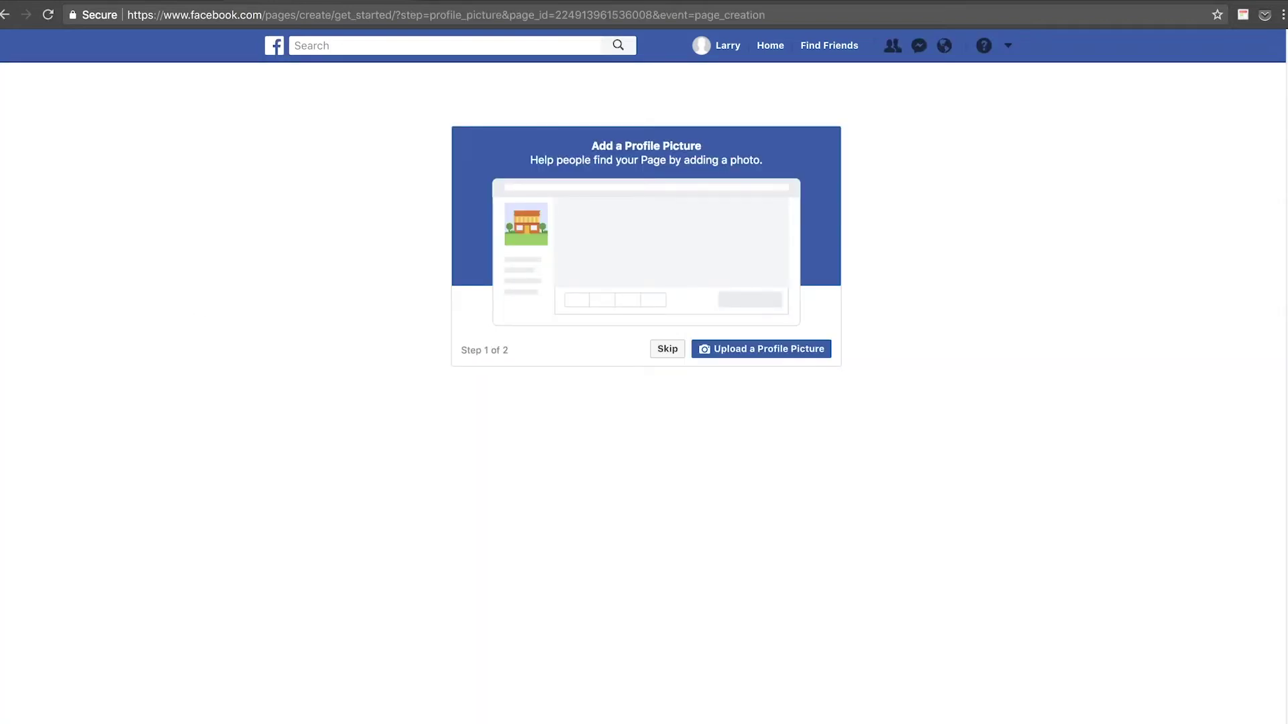
key(super+shift+n)
Search Unsplash for 'art' and open the colourful paintbrushes photo.
text(unsplash.com)
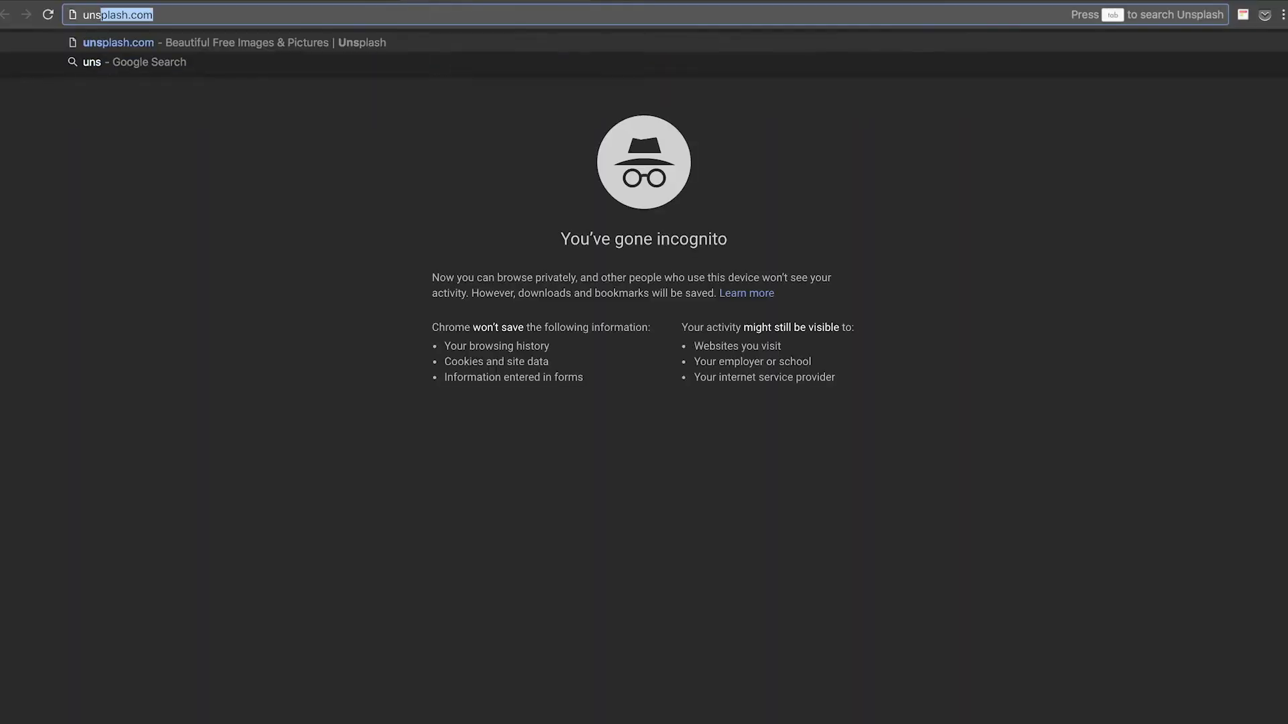
key(Return)
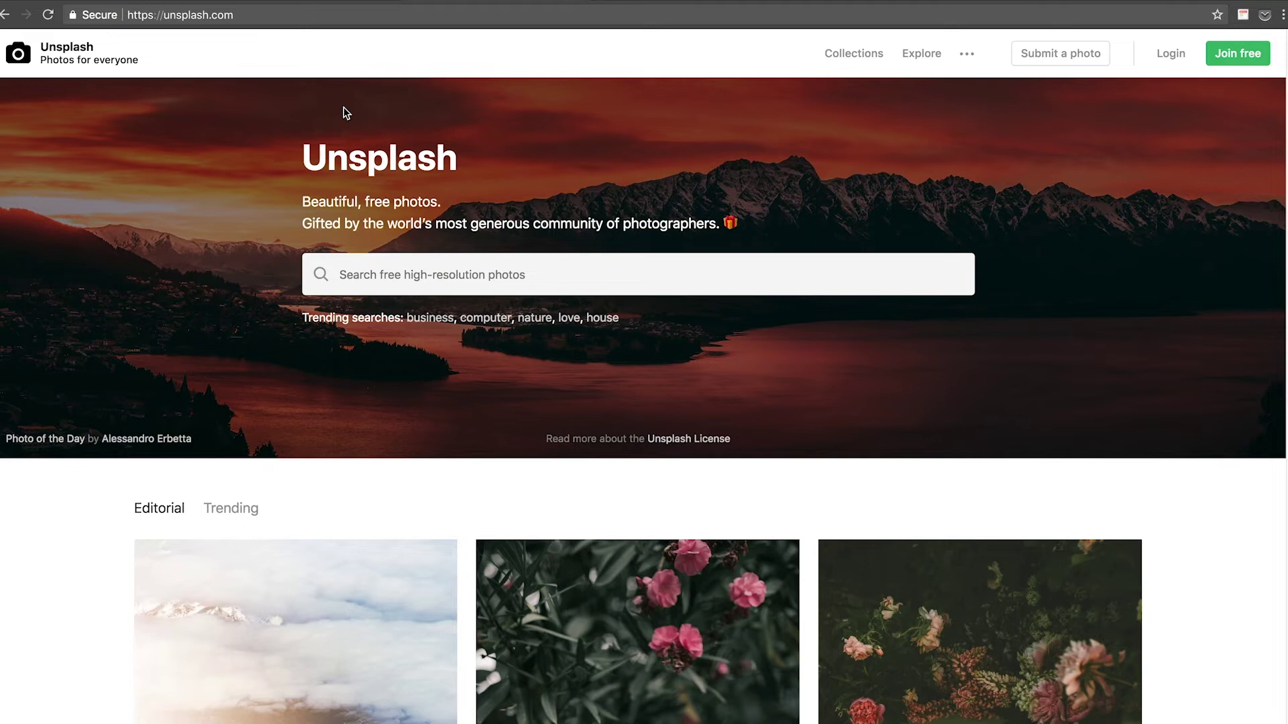
scroll(402, 201, down, 10)
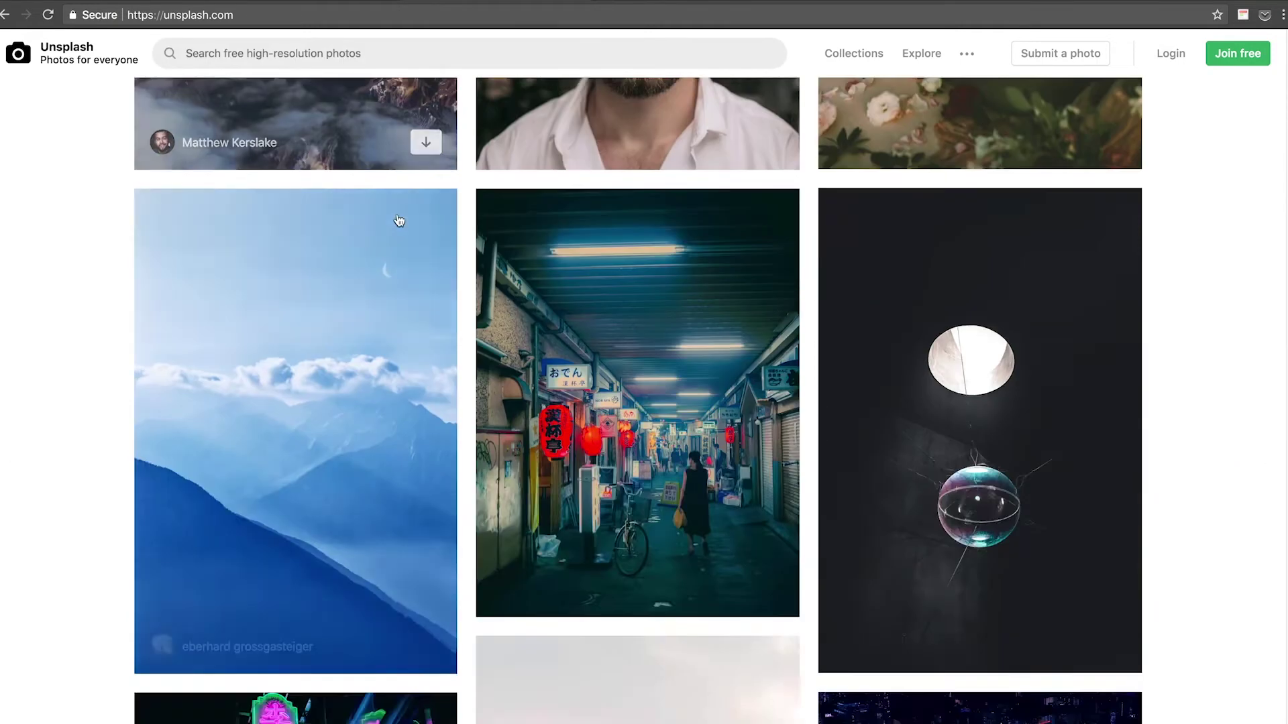
scroll(396, 215, up, 15)
click(432, 263)
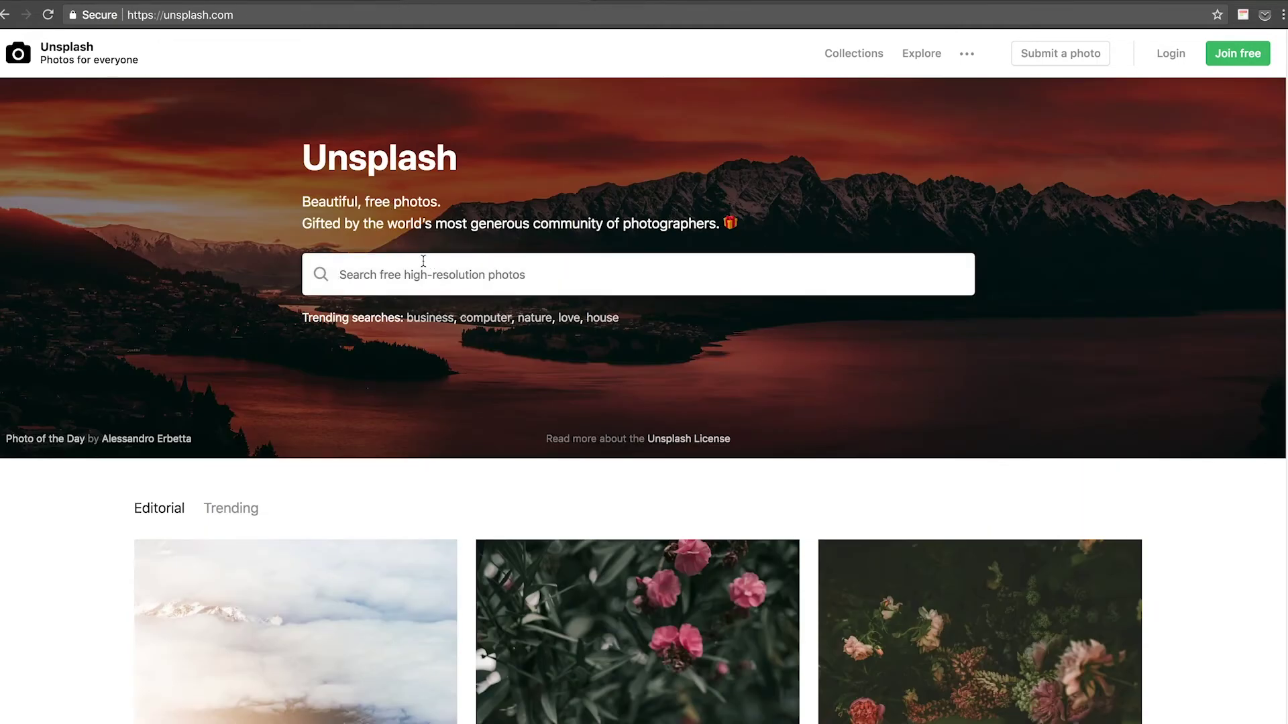
text(art)
key(Return)
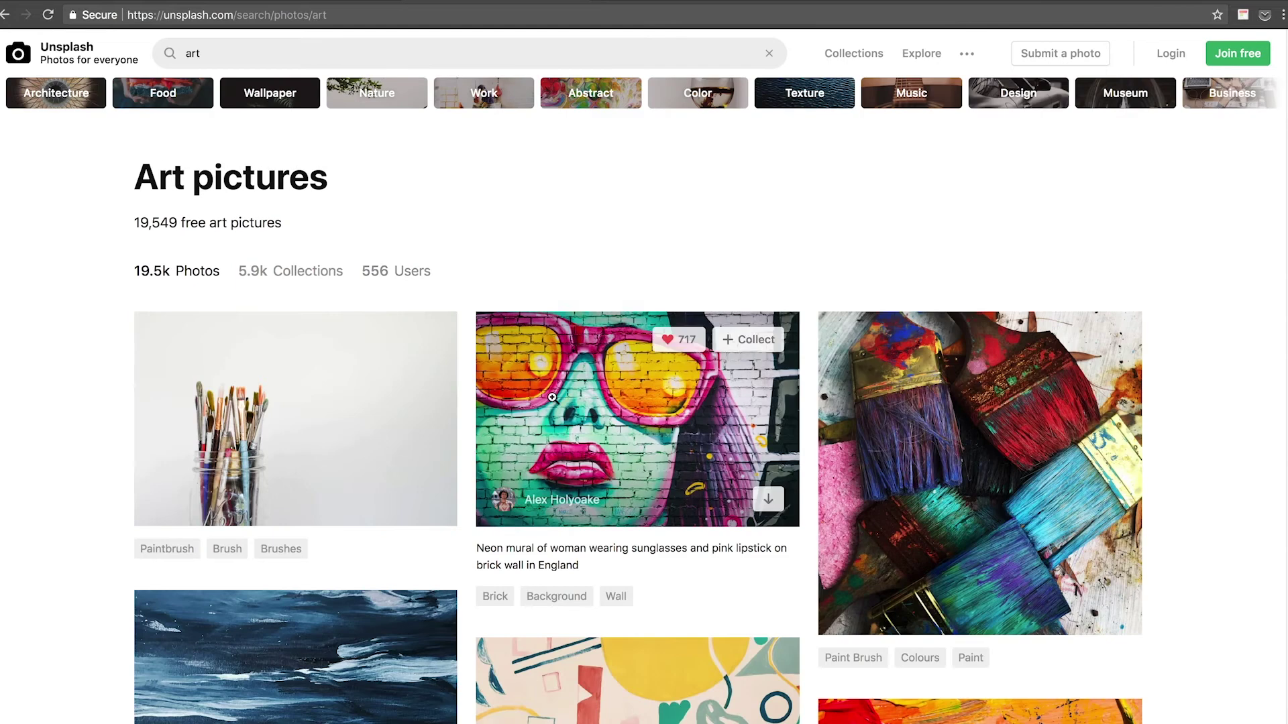
scroll(822, 418, down, 2)
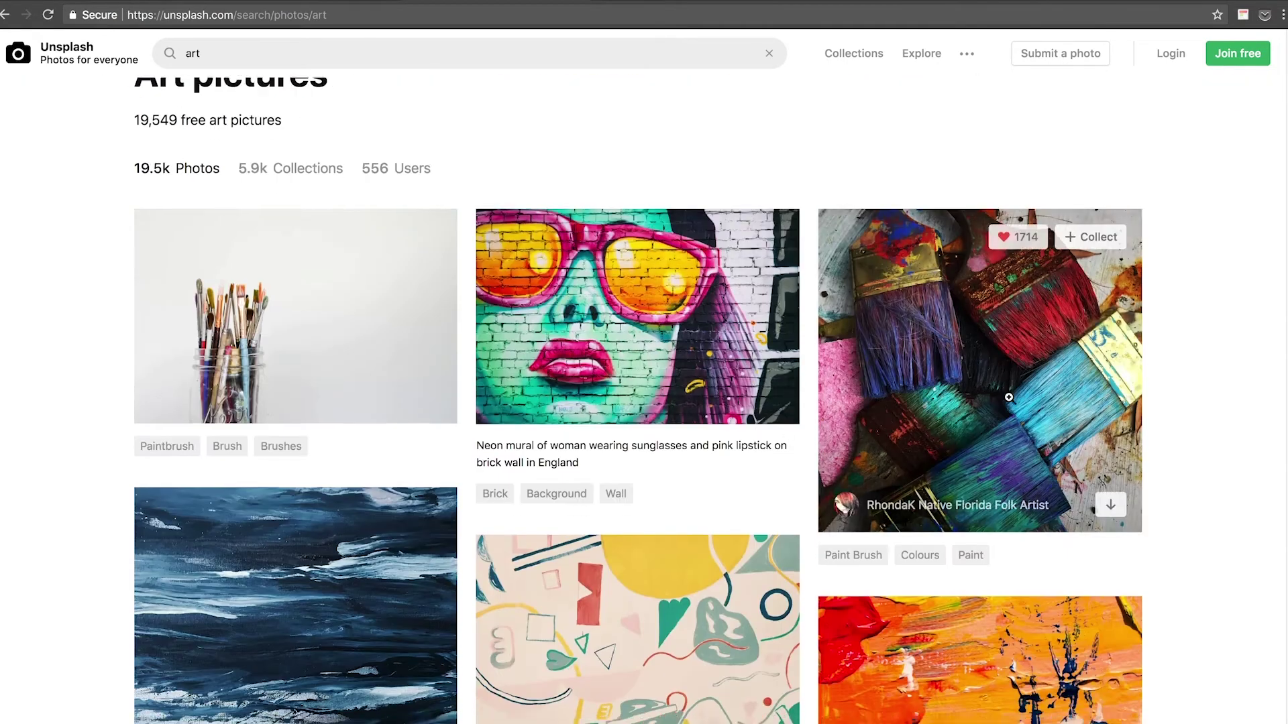
scroll(993, 395, up, 1)
click(984, 383)
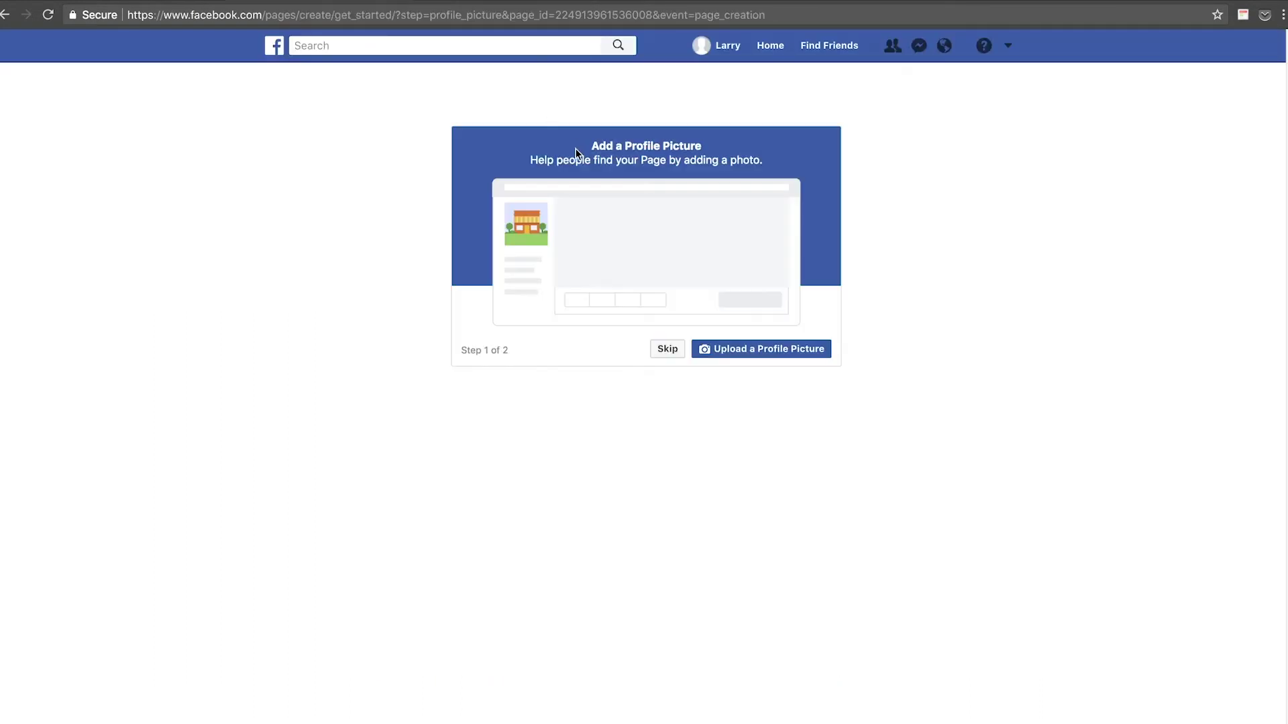
Upload the newest Unsplash jpg from Downloads as the page's profile picture.
click(740, 354)
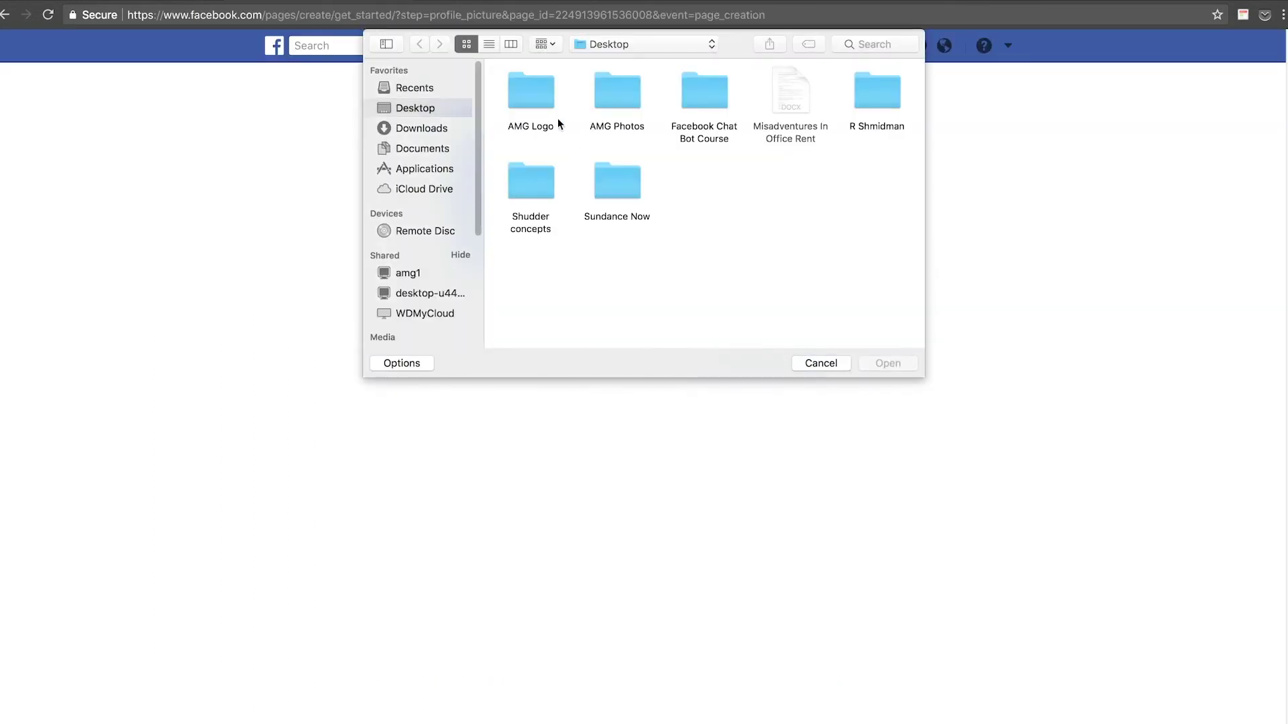
click(430, 128)
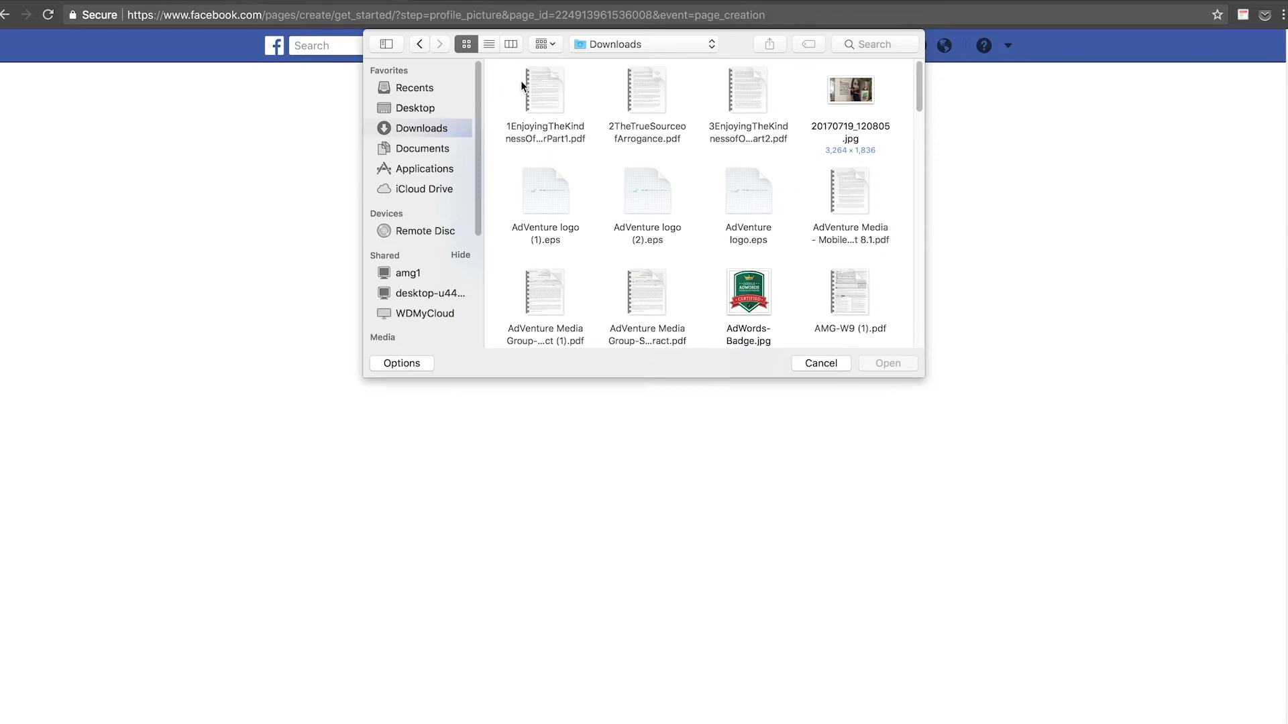
click(488, 44)
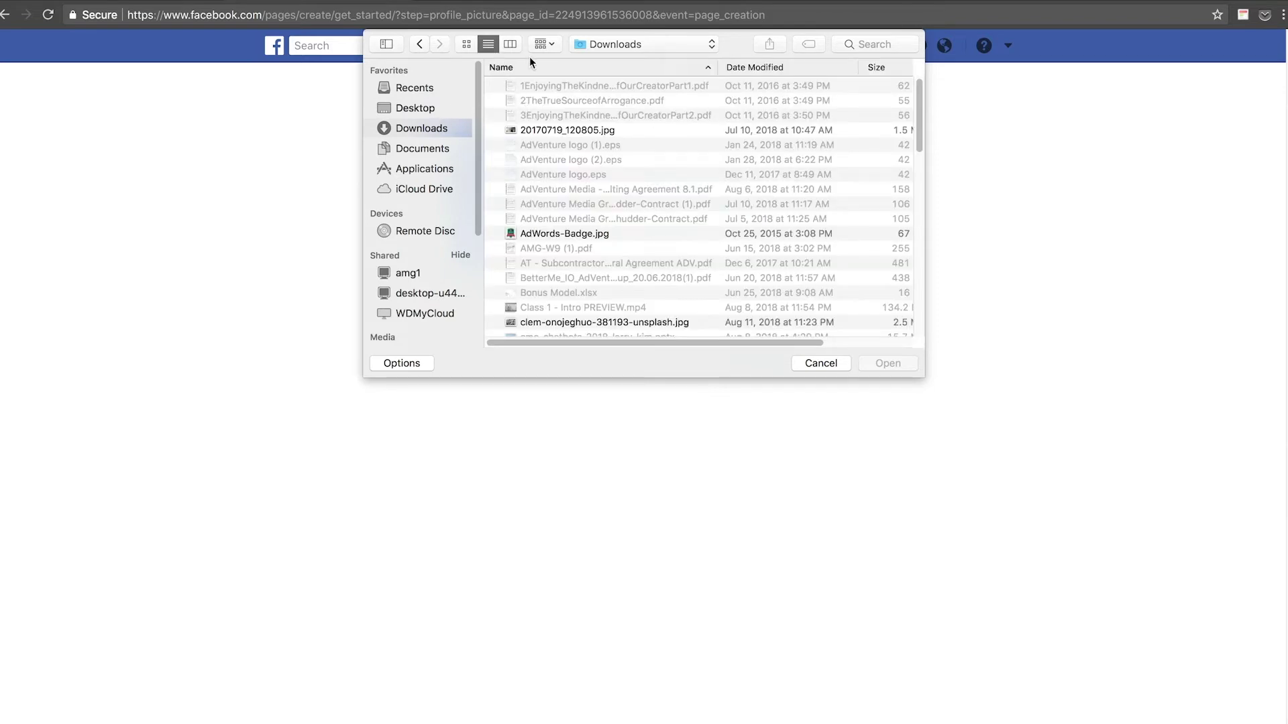
click(748, 67)
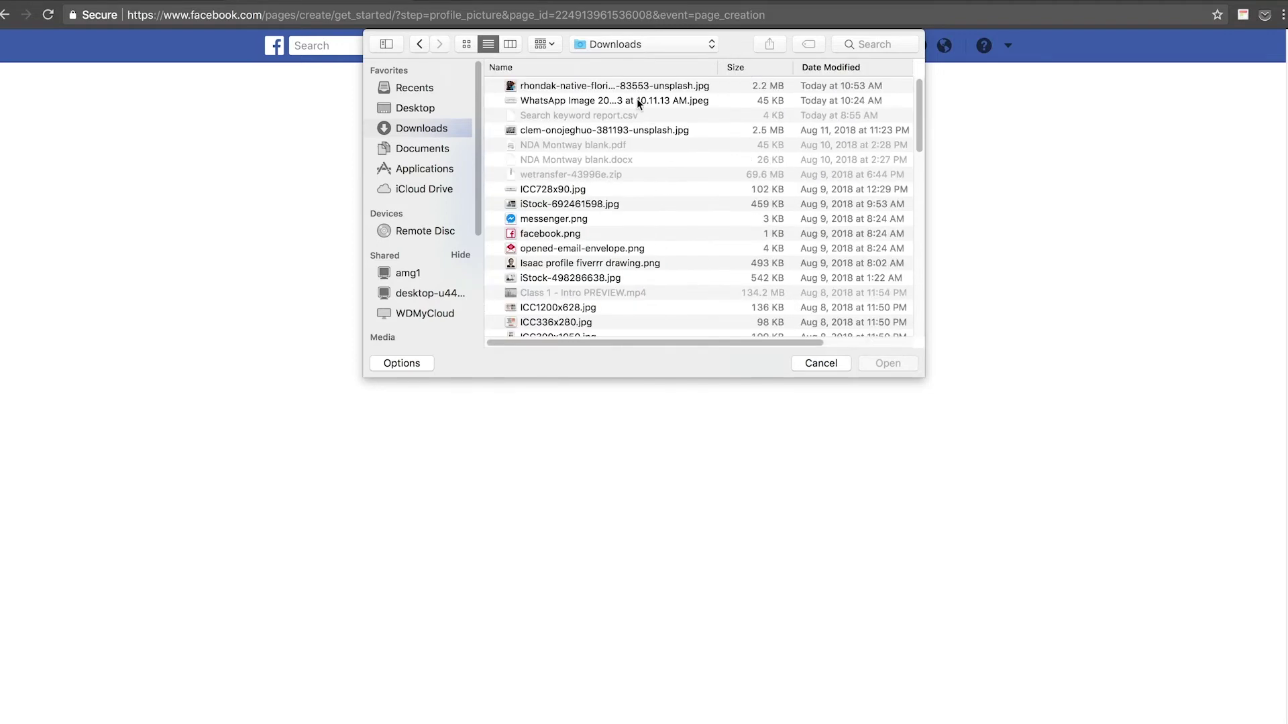
click(597, 86)
click(888, 363)
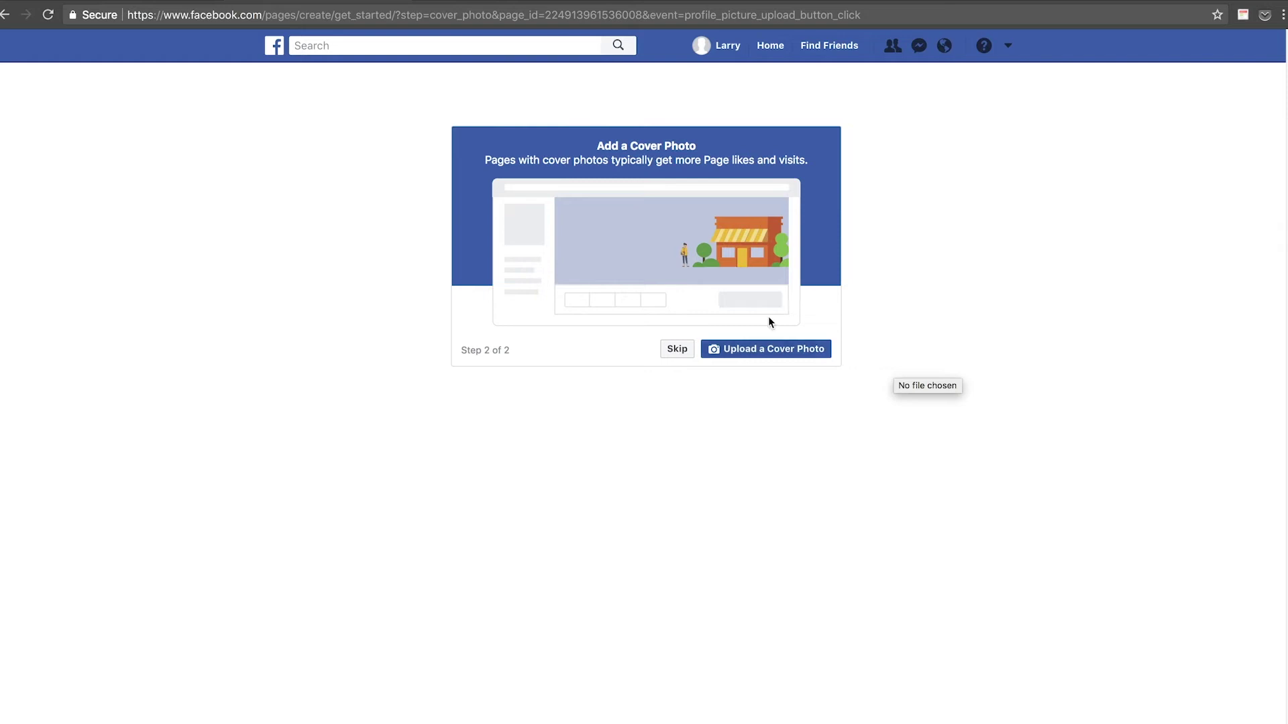
Pick the newest Downloads photo for the cover, then skip the cover photo step.
click(767, 354)
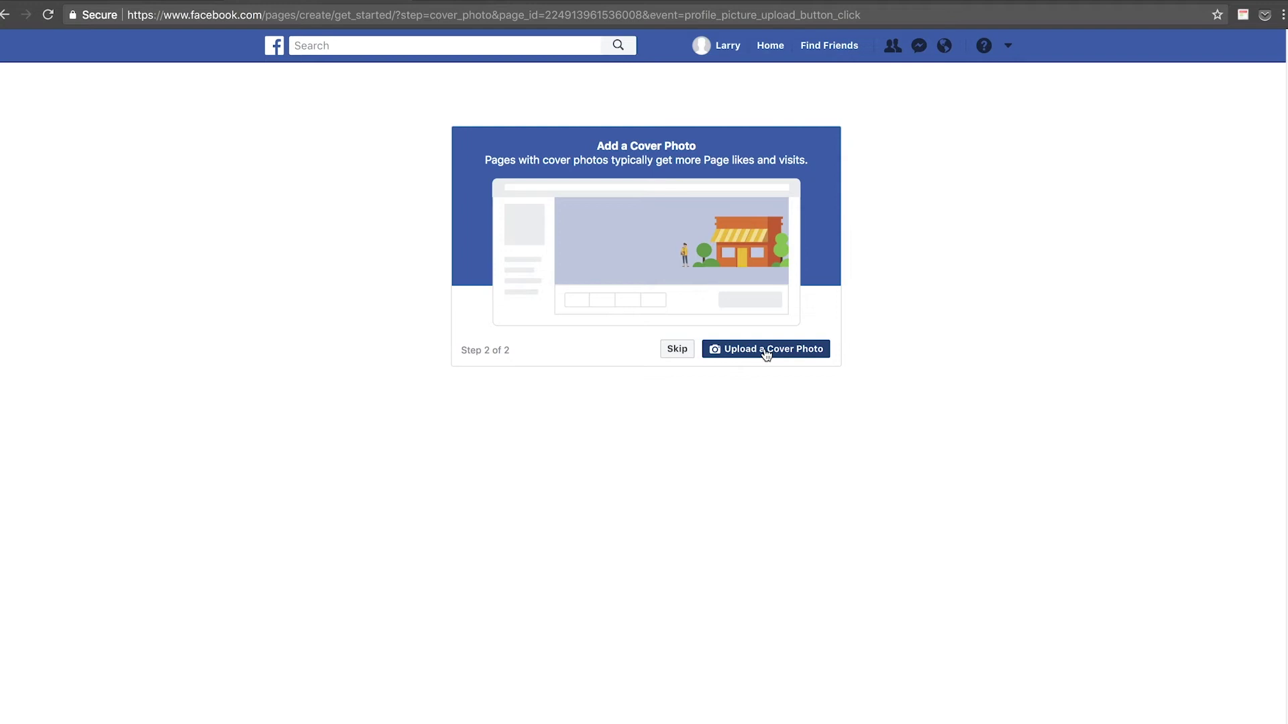
click(604, 85)
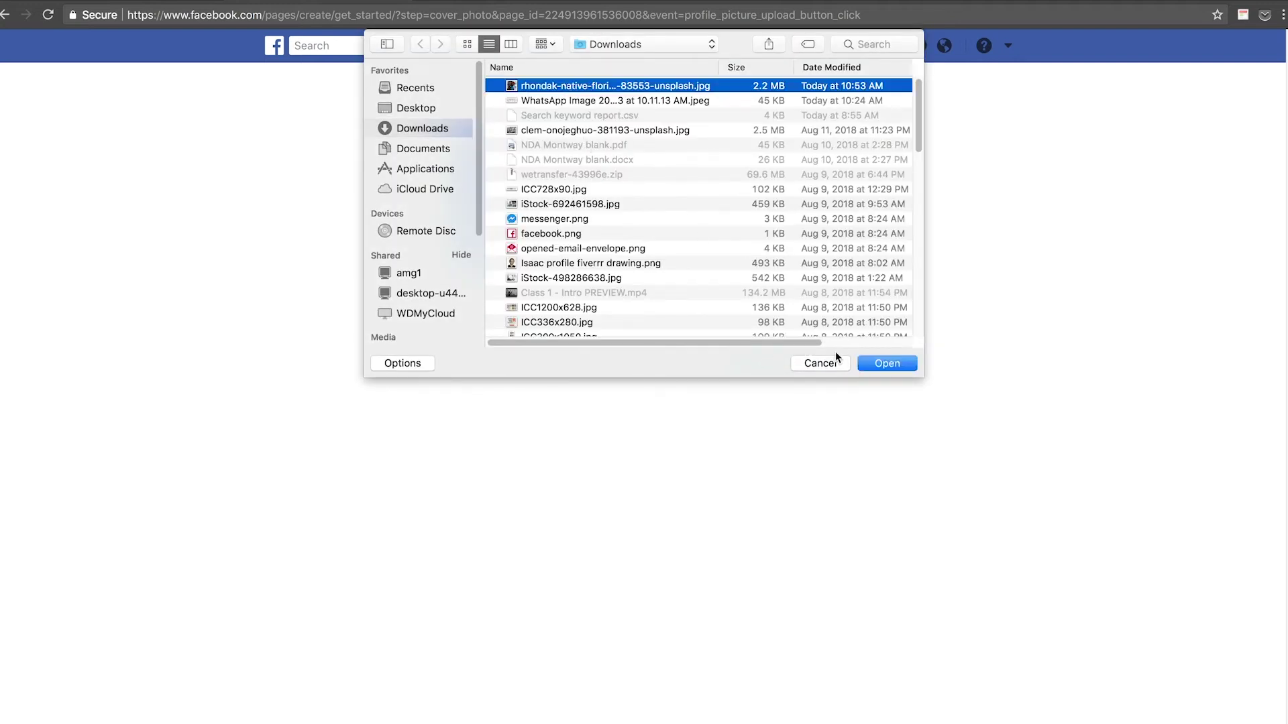
click(871, 363)
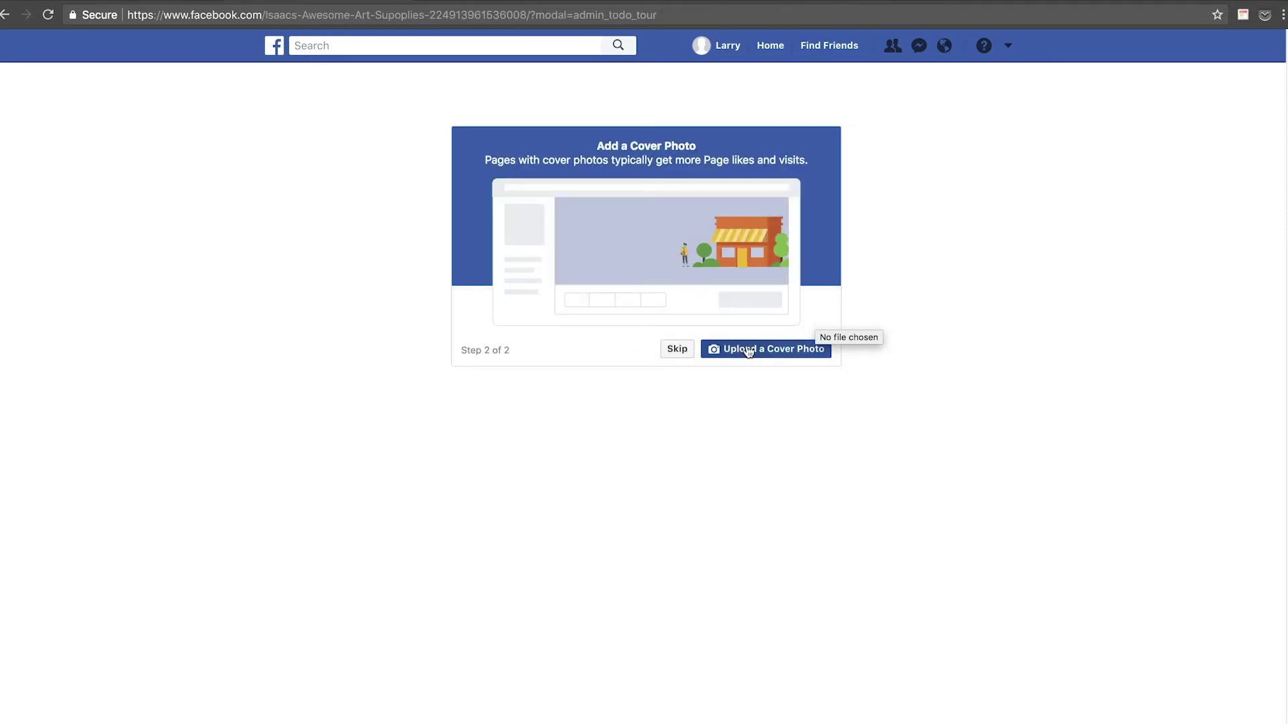
click(679, 350)
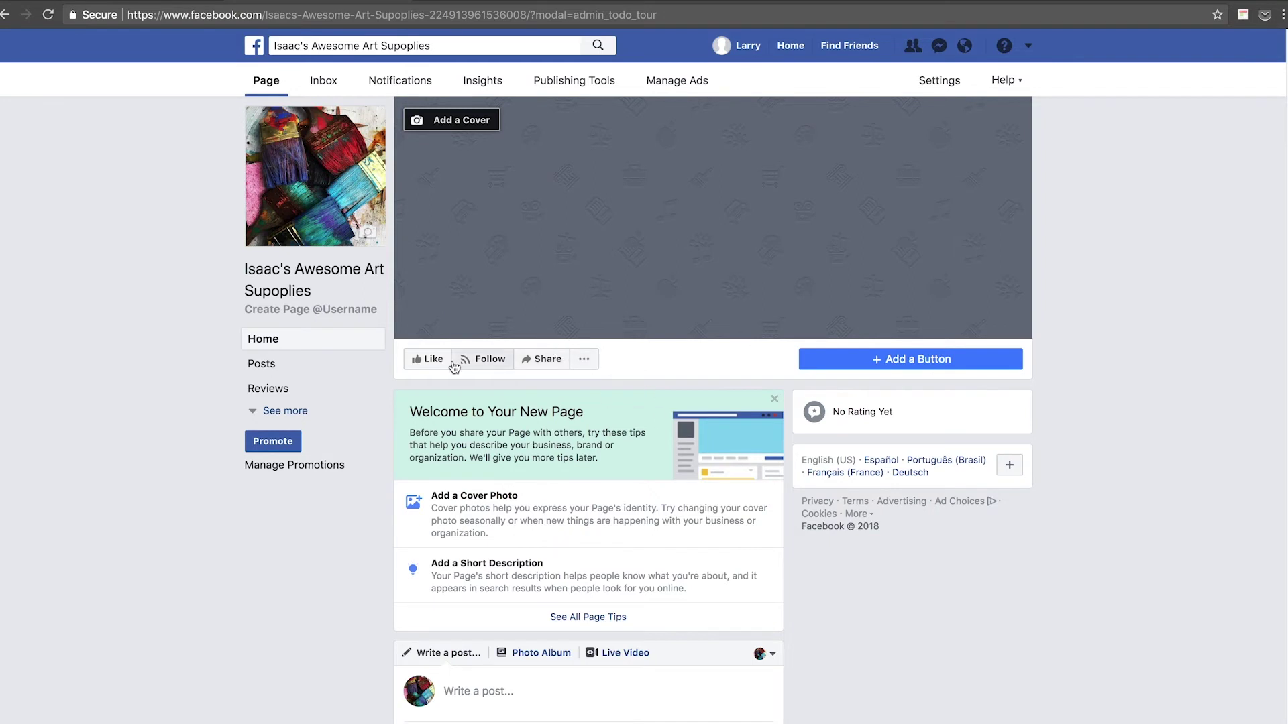
Browse the new art supplies page and its Settings, then return to the page view.
scroll(463, 362, down, 6)
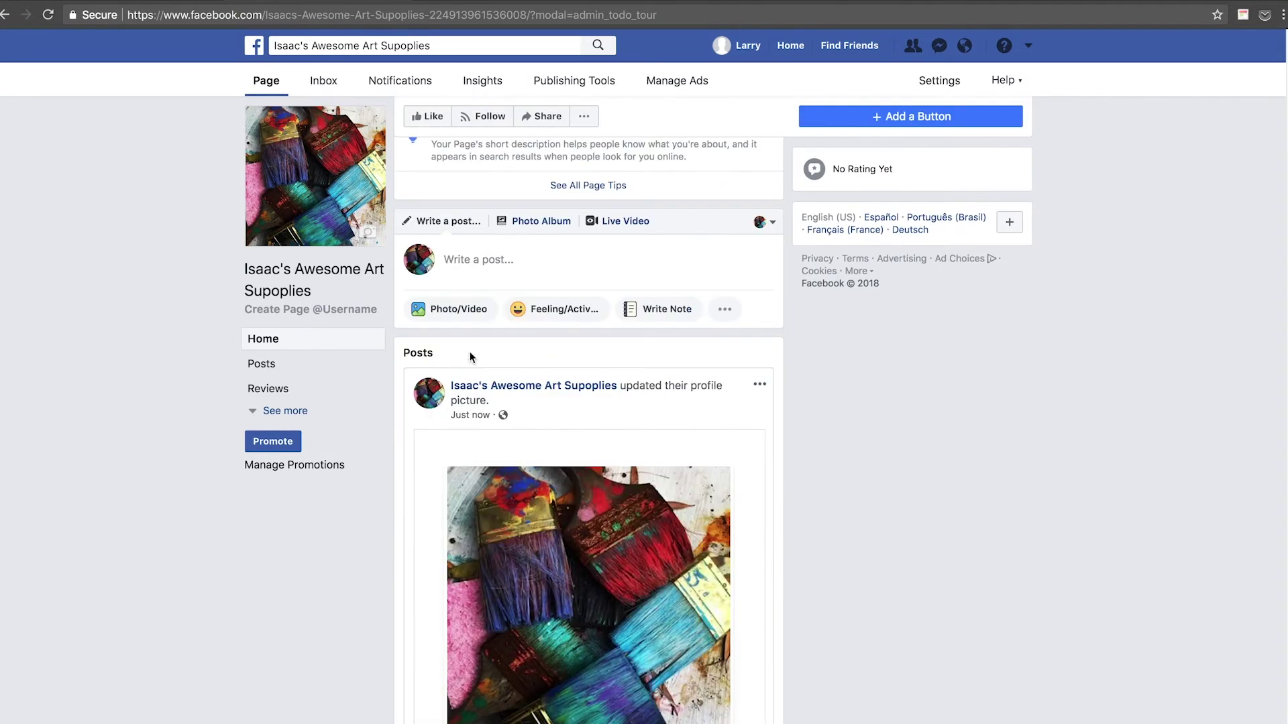
scroll(471, 357, up, 6)
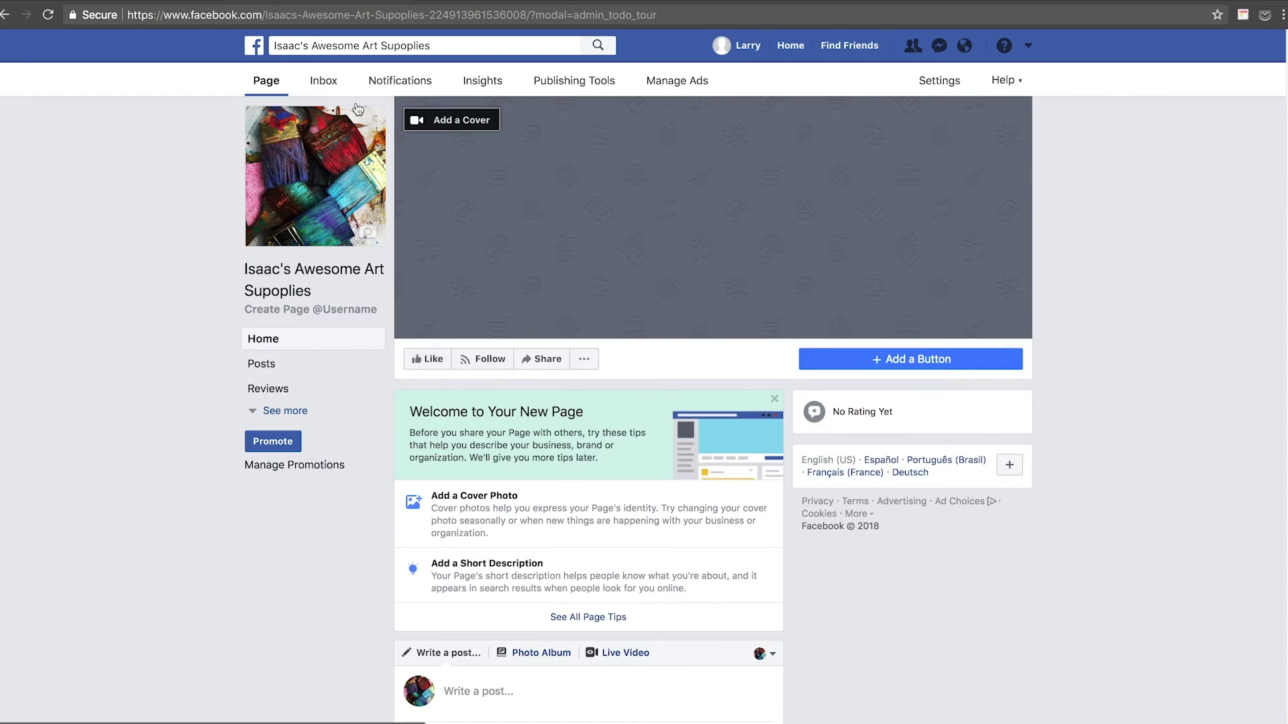
click(920, 89)
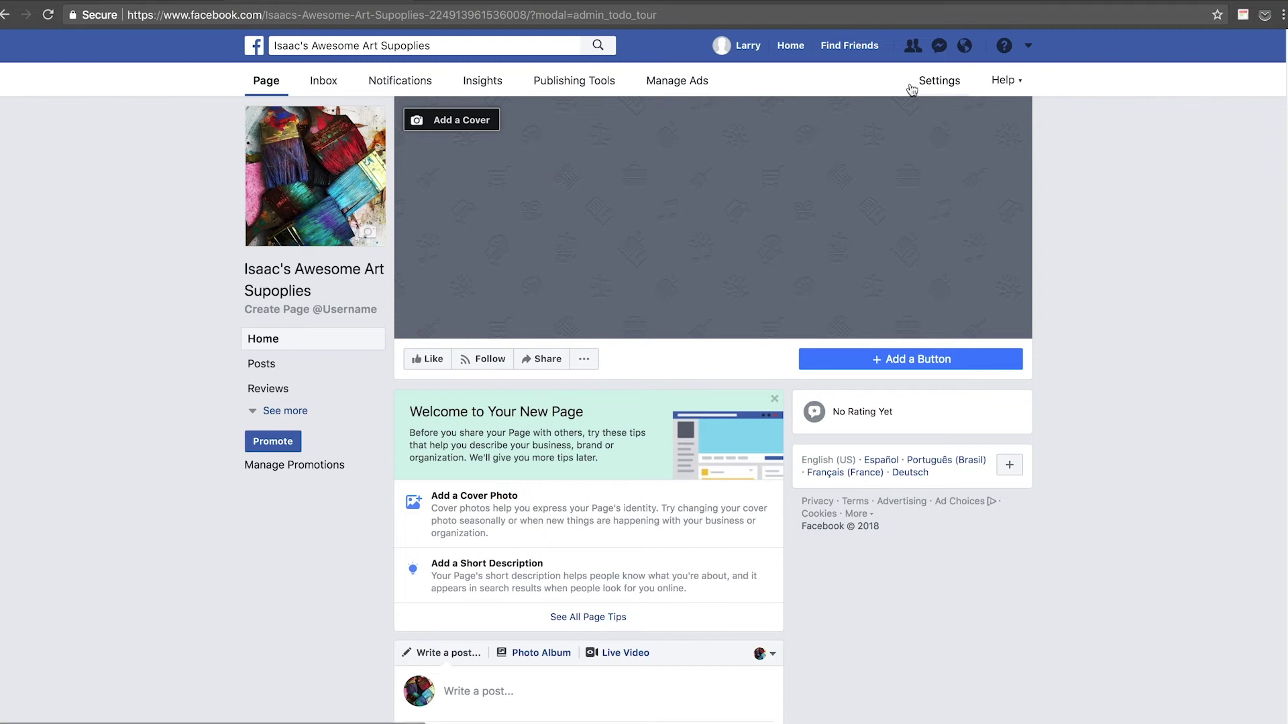
click(299, 85)
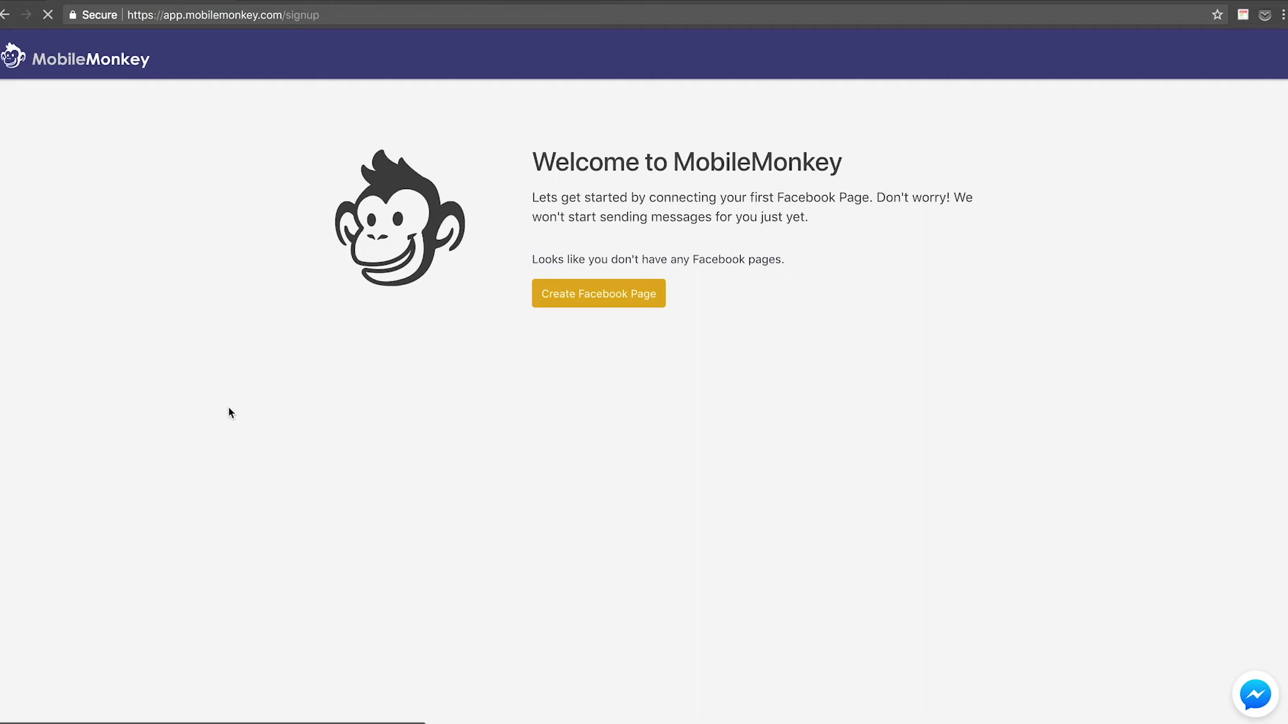
Connect the page and choose Marketer with $10,000 - $19,999 monthly ad spend.
click(953, 277)
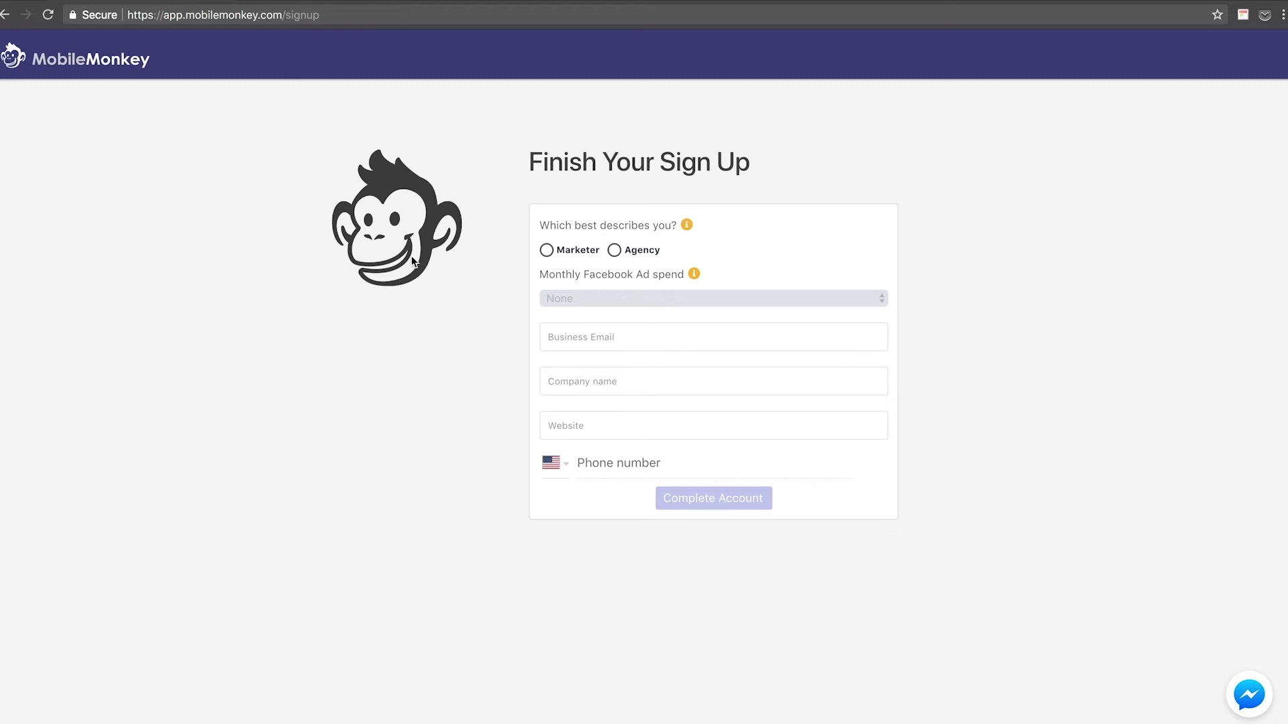
click(612, 252)
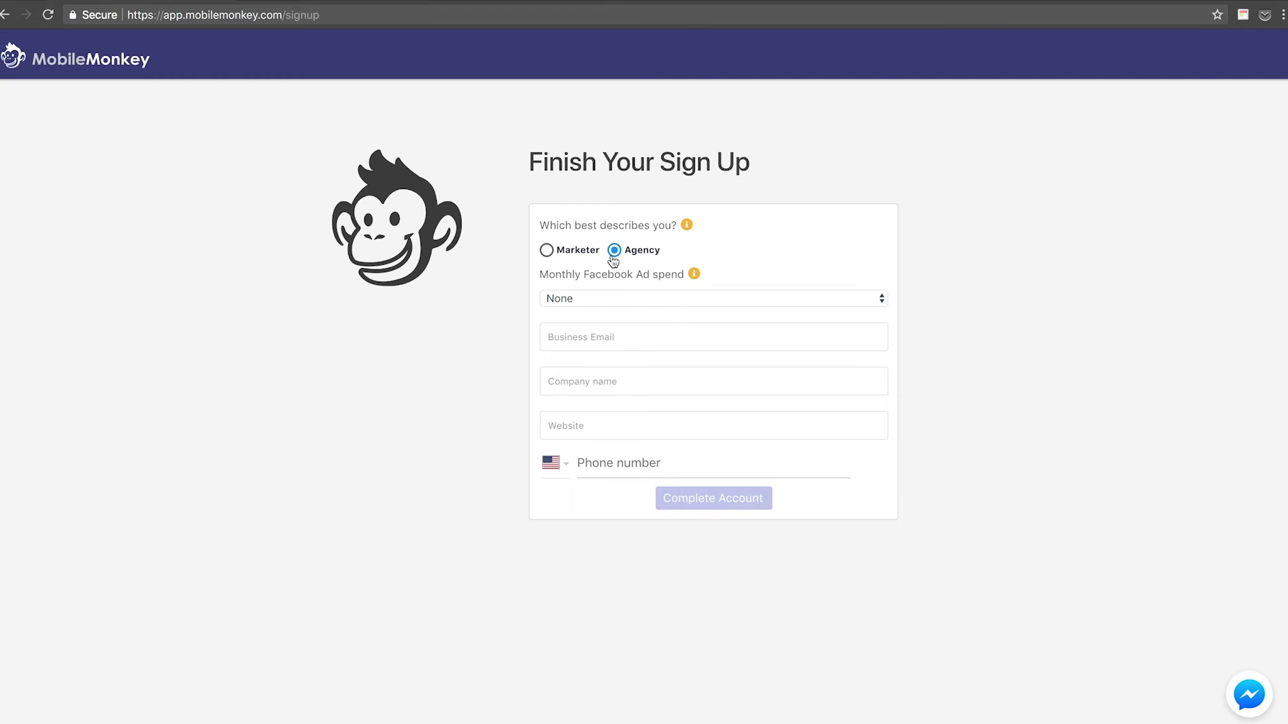
click(546, 253)
click(588, 296)
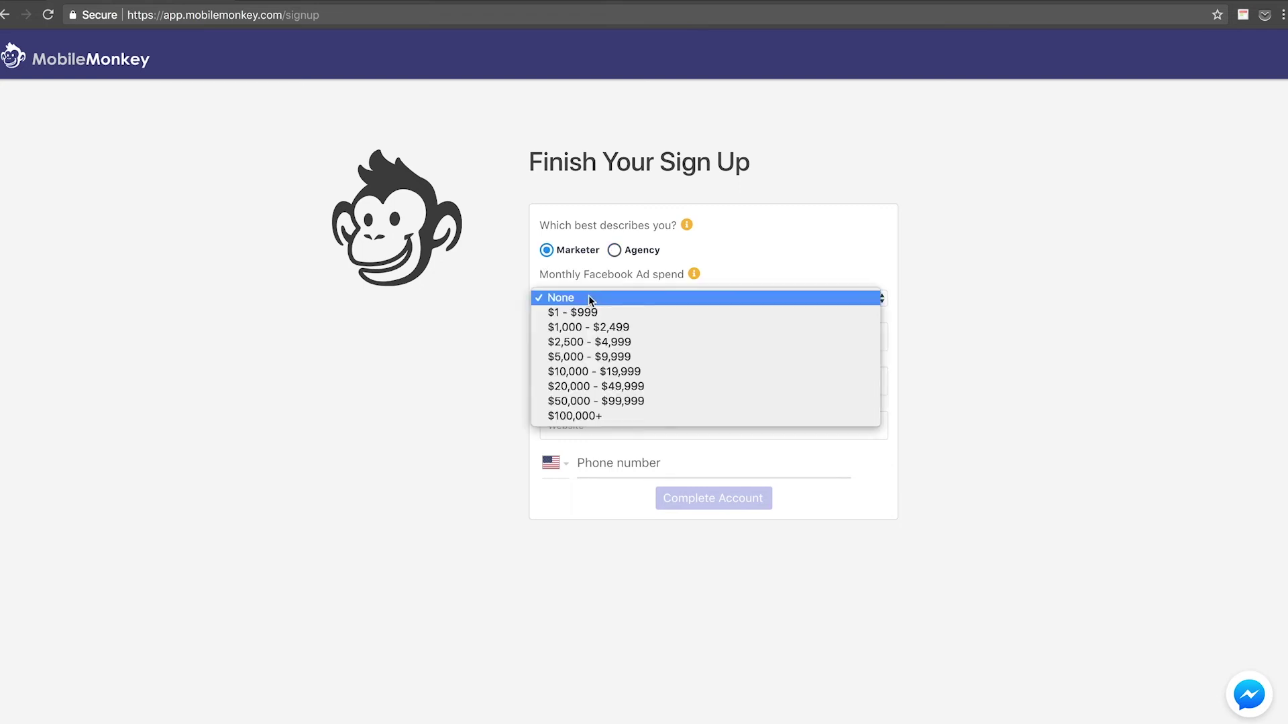
click(612, 375)
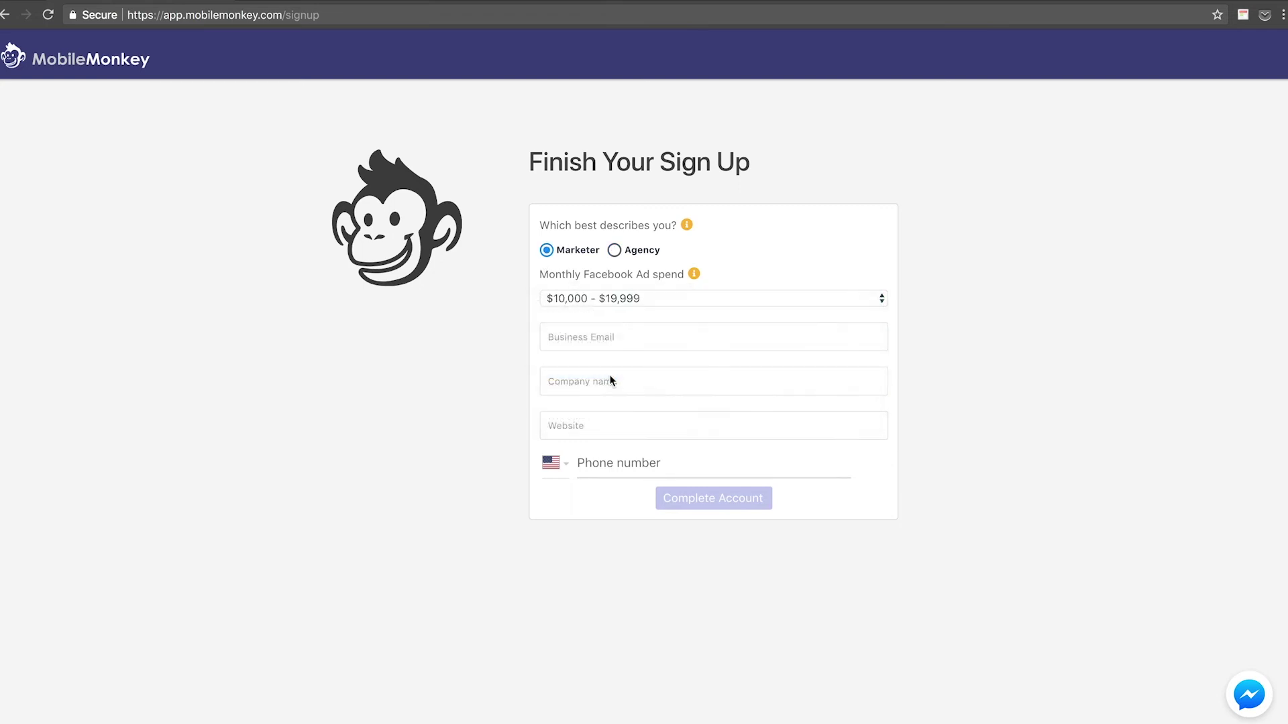
Enter the business email, company name 'Isaac's Art Supplies', website and phone number.
click(604, 339)
key(Tab)
text(Isaac's A)
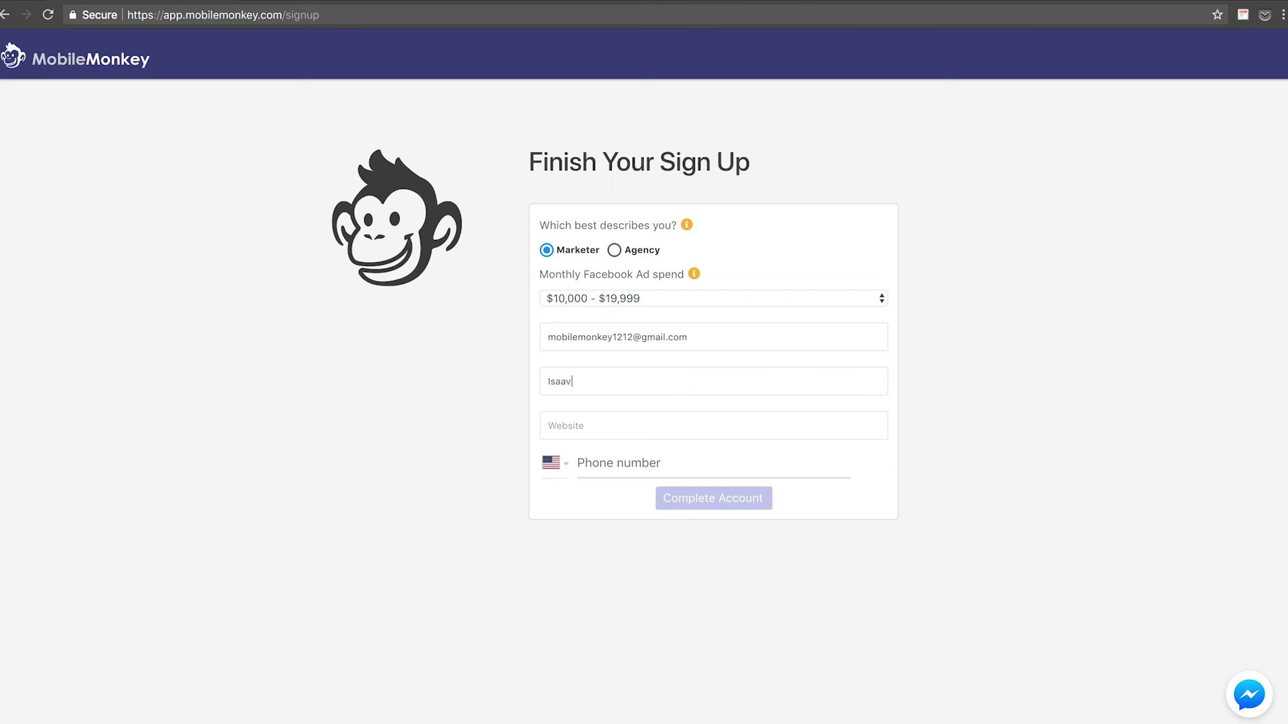
text(rt Supplies)
text(www.r)
text(udanskyae)
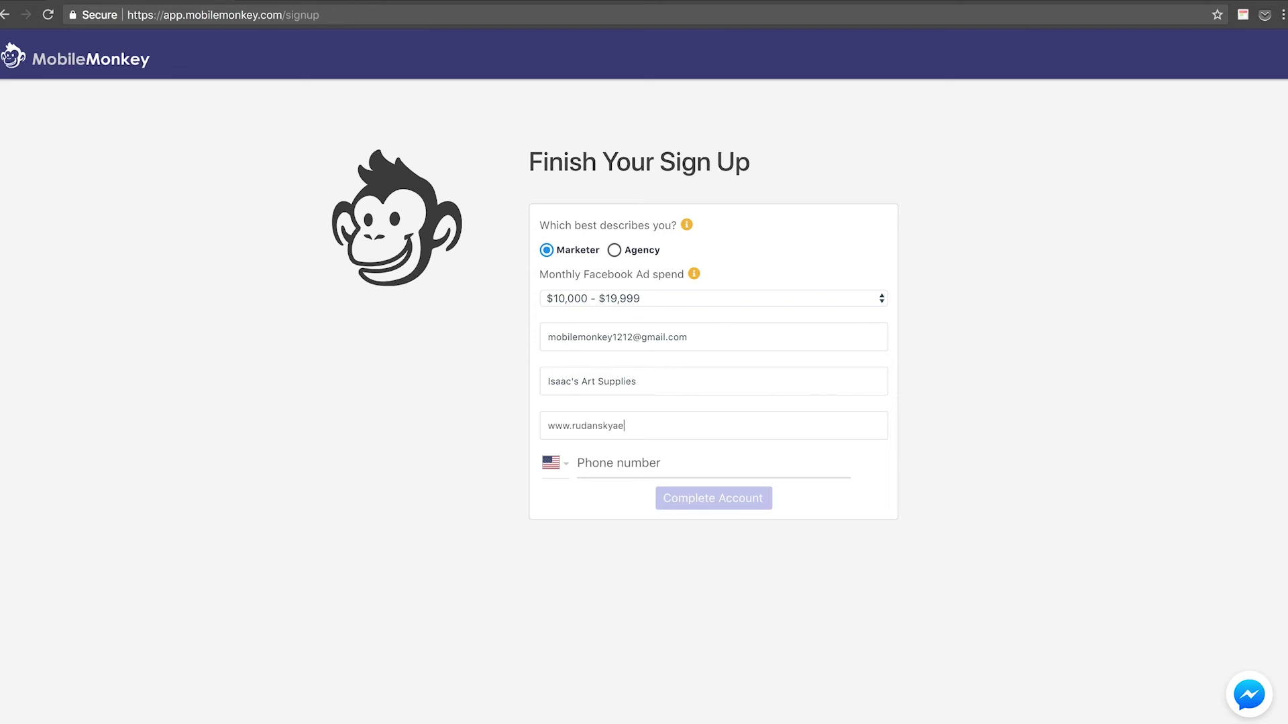
text(rt.com)
key(Tab)
key(Tab)
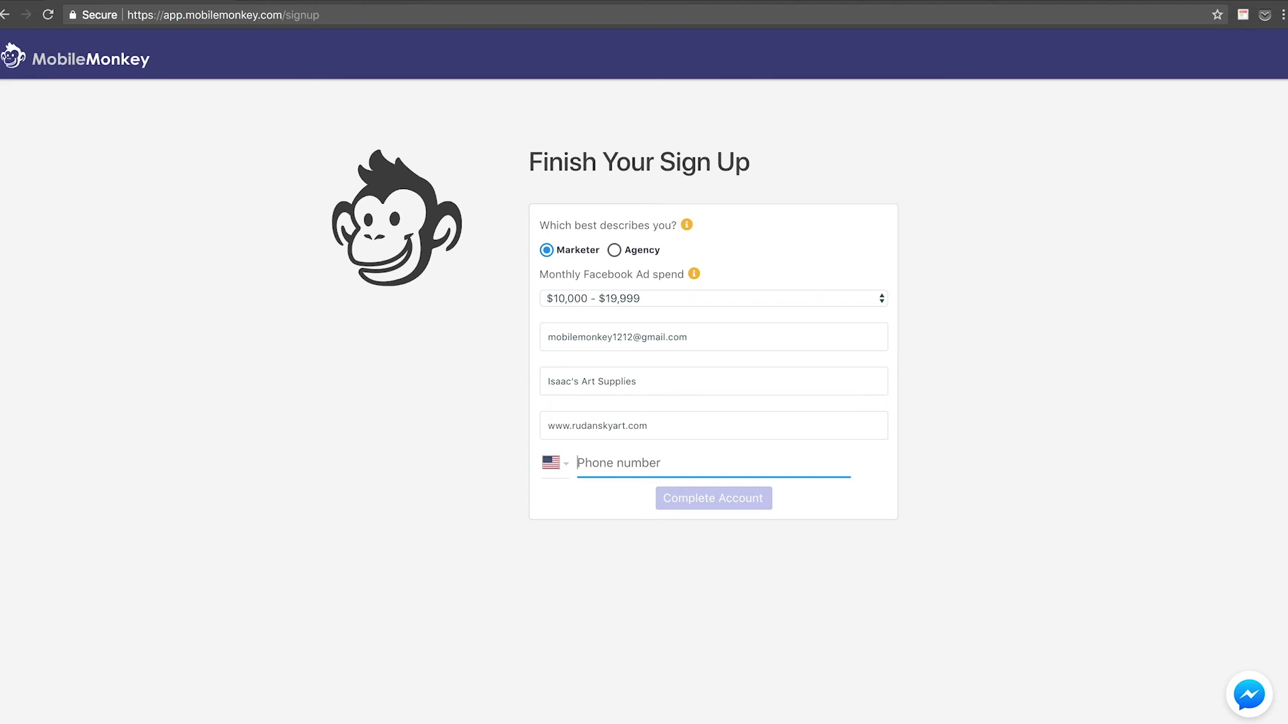
text(512)
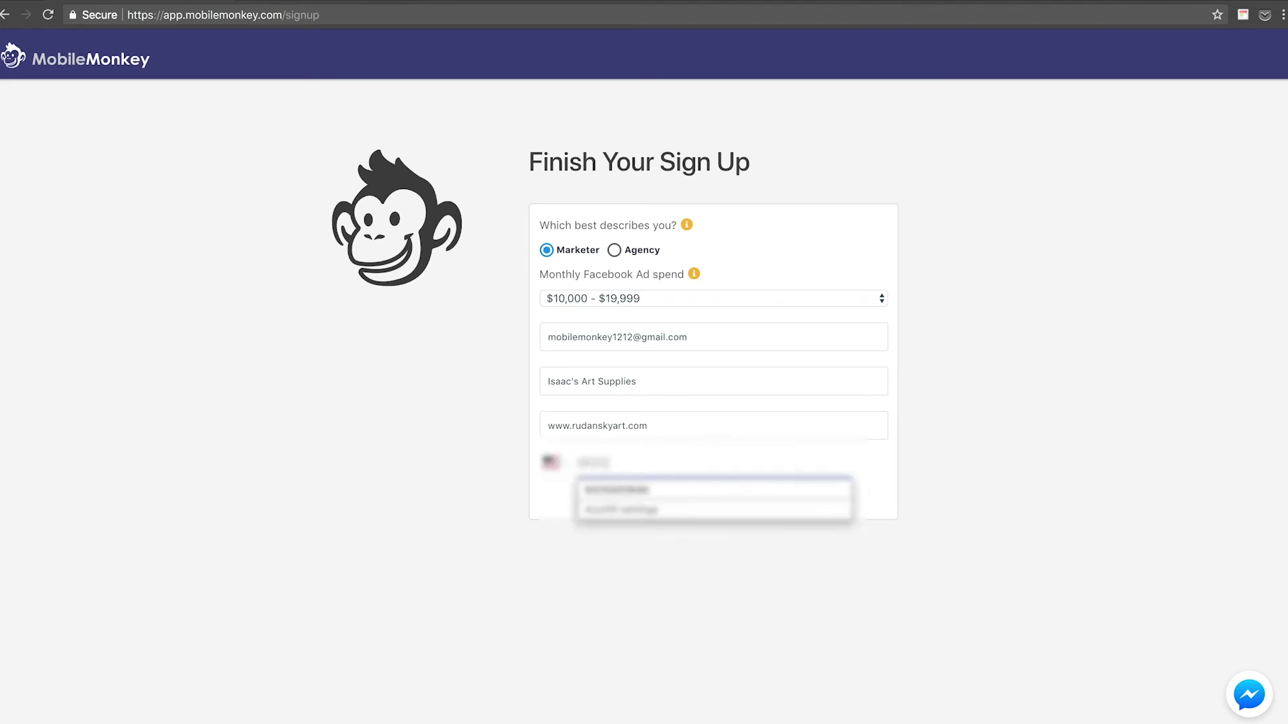
key(BackSpace)
key(BackSpace)
key(BackSpace)
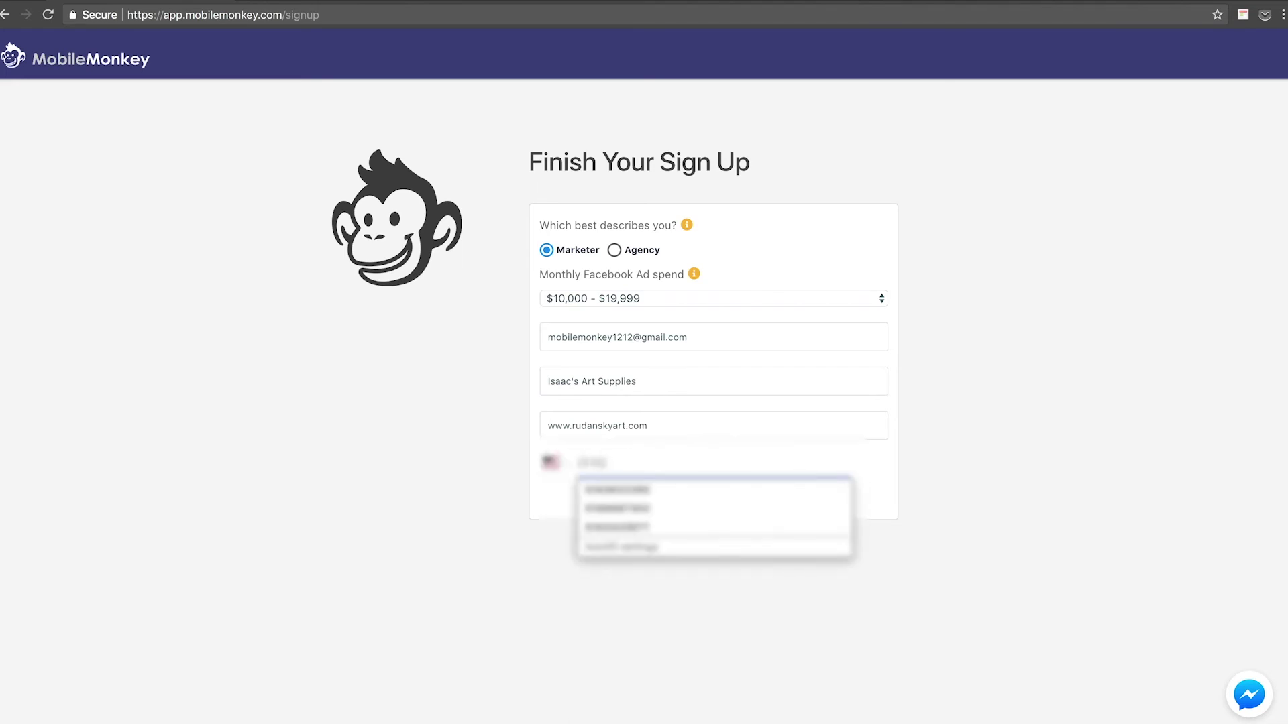
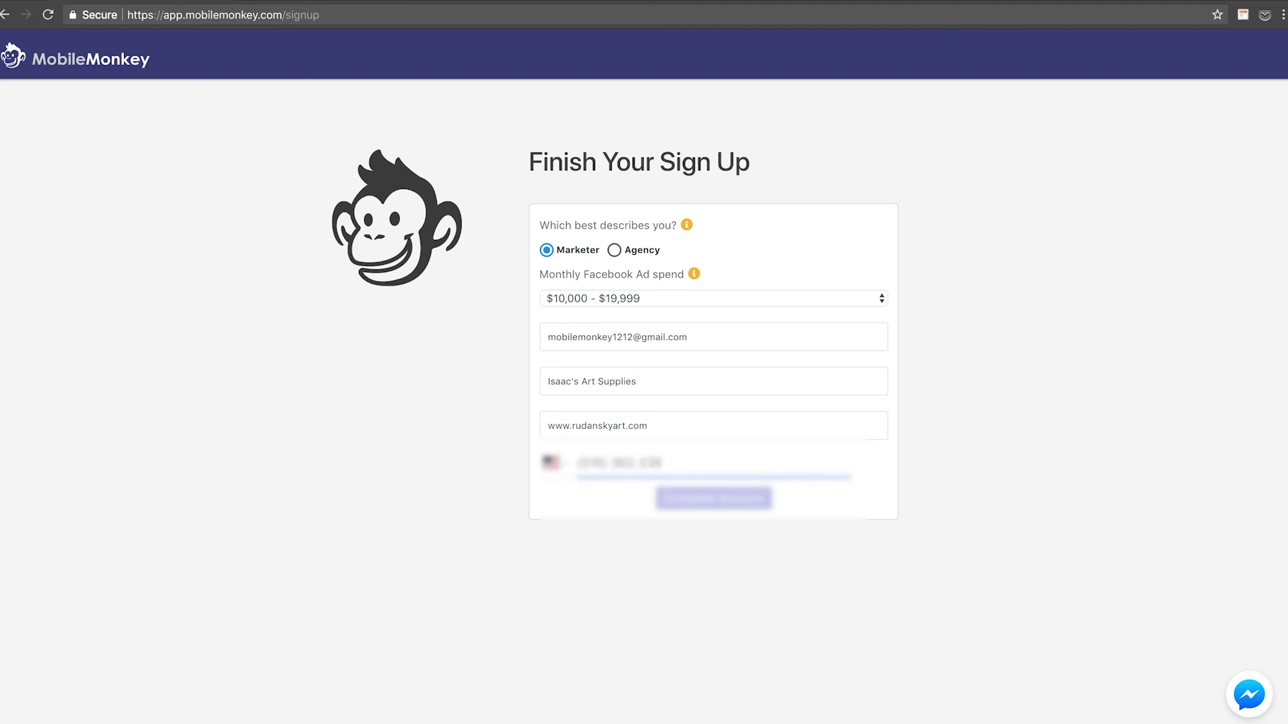
Submit the completed sign-up form and authorize with the current Facebook account to reach the Pages dashboard.
click(724, 508)
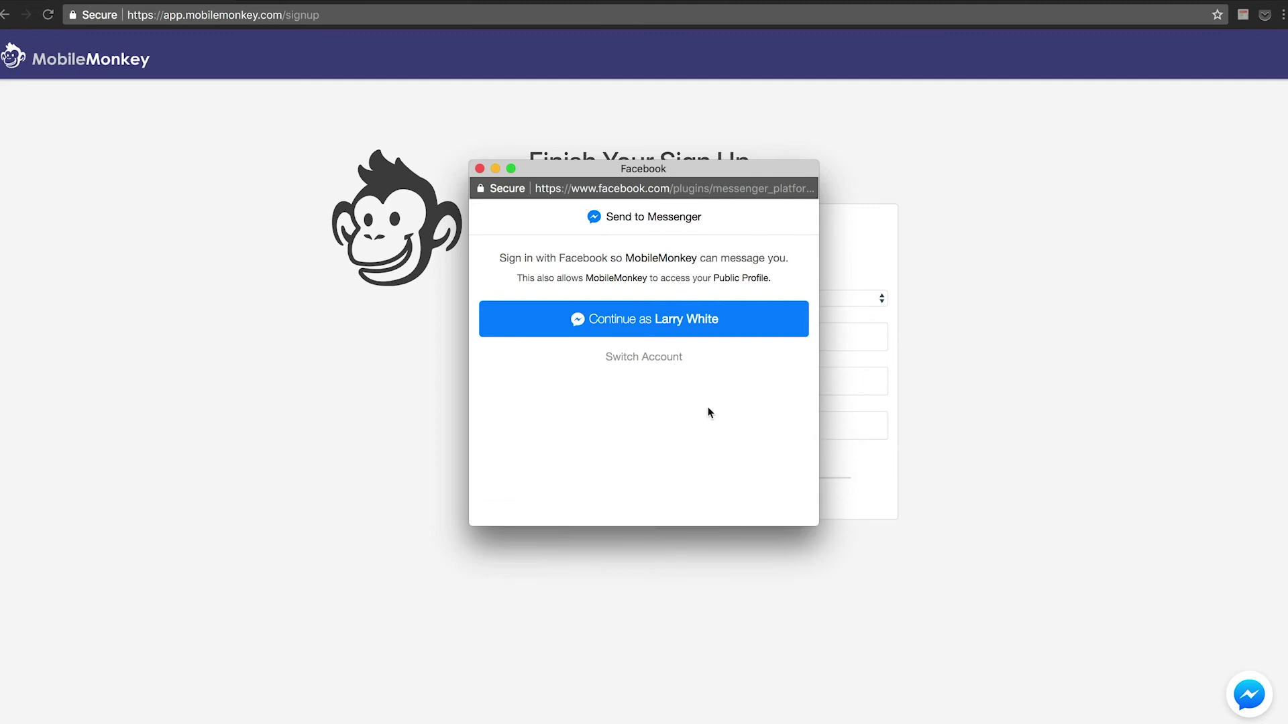
click(676, 325)
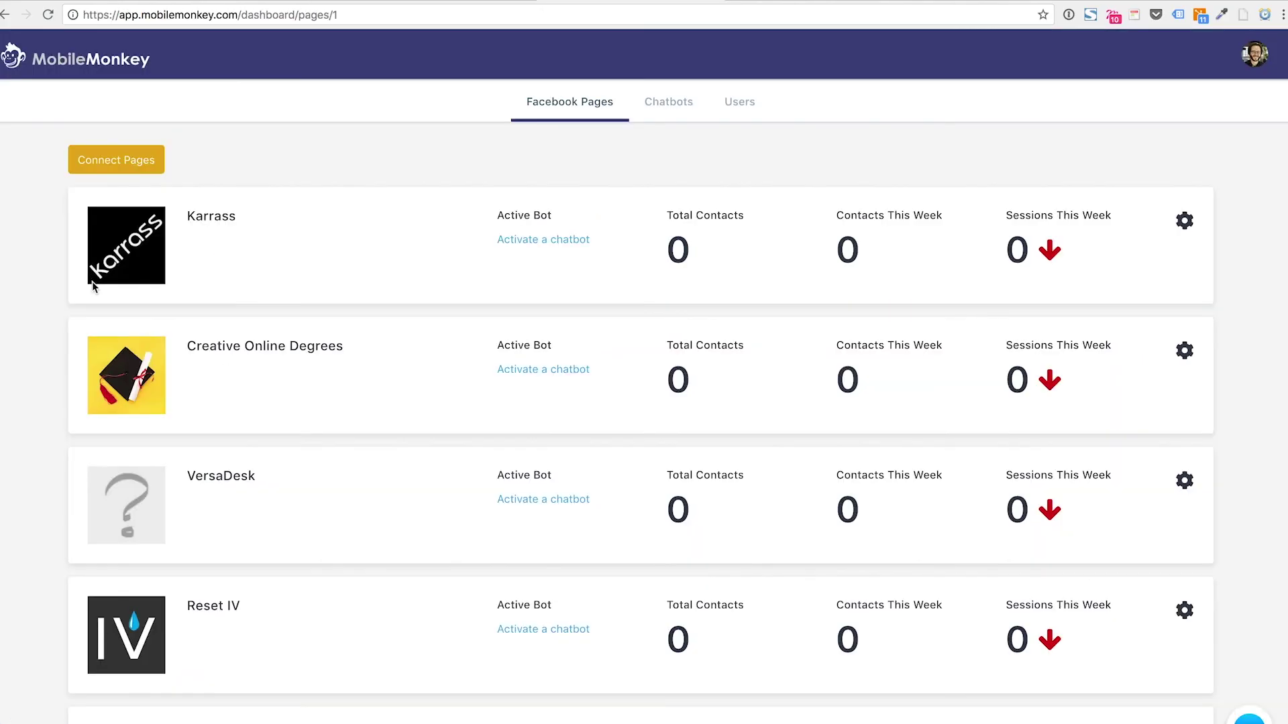
scroll(102, 271, down, 1)
scroll(103, 268, down, 3)
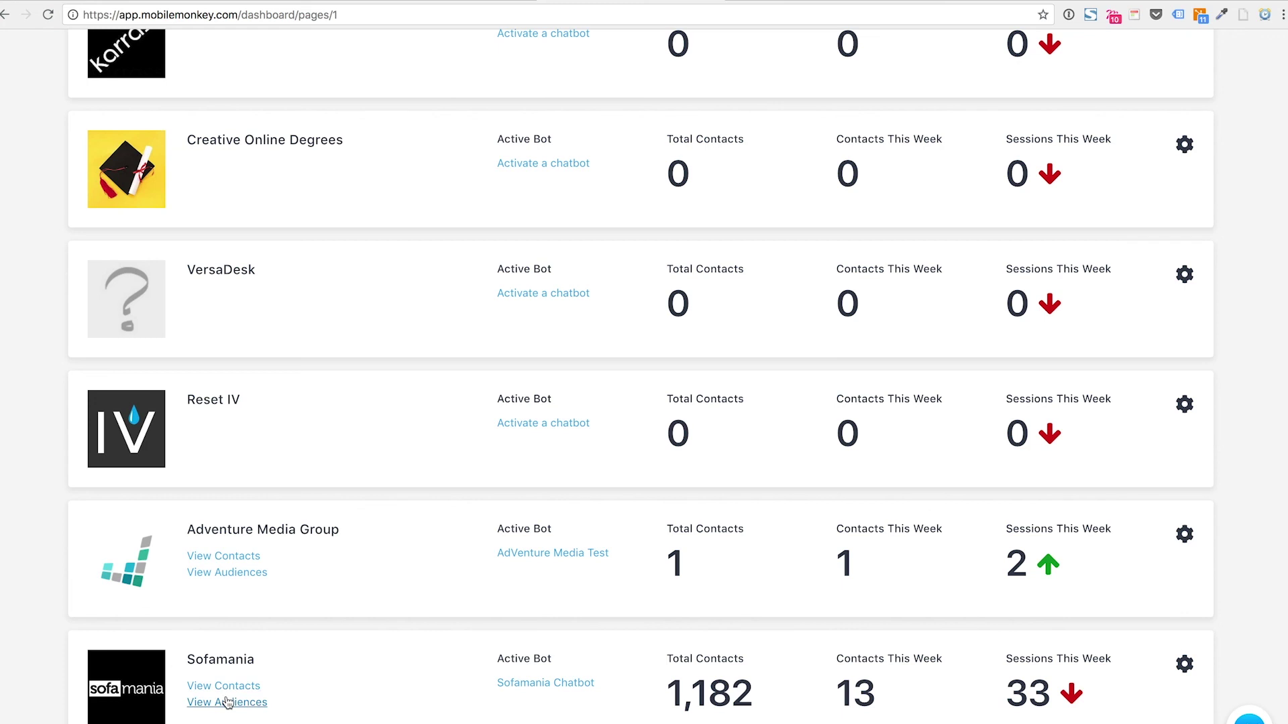
click(226, 702)
drag(669, 694, 878, 699)
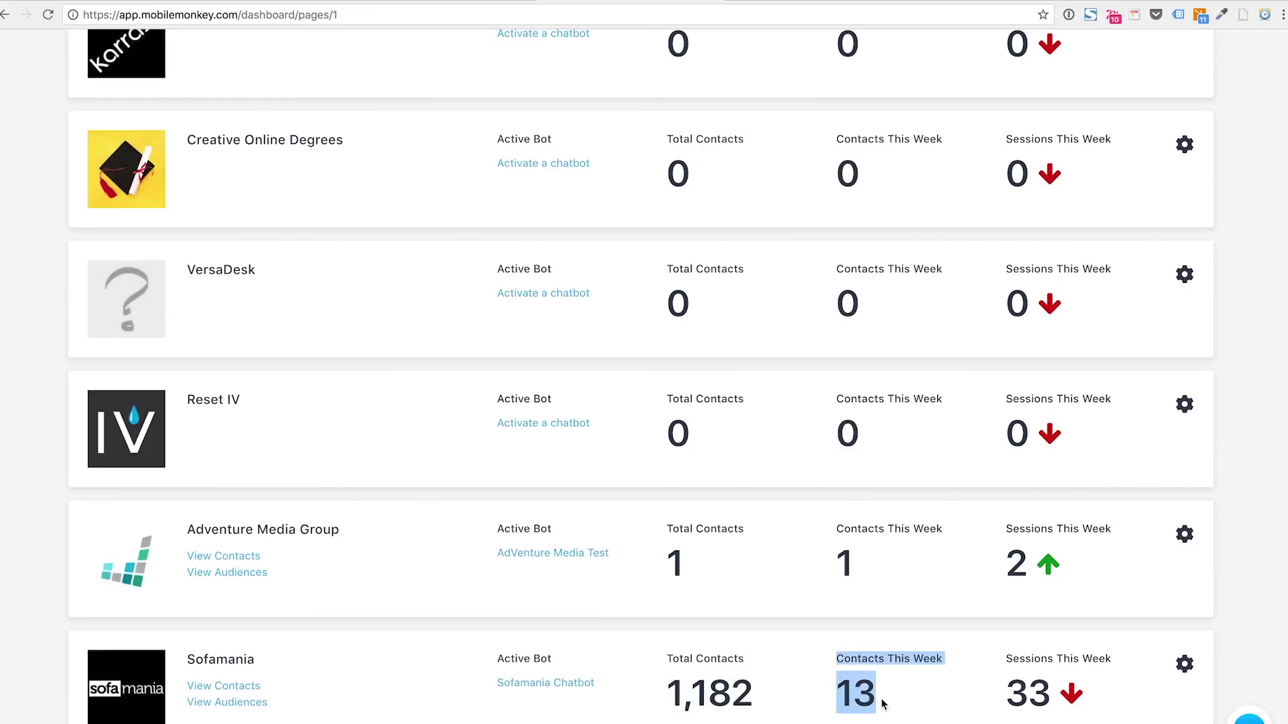
click(910, 710)
drag(1048, 697, 1002, 702)
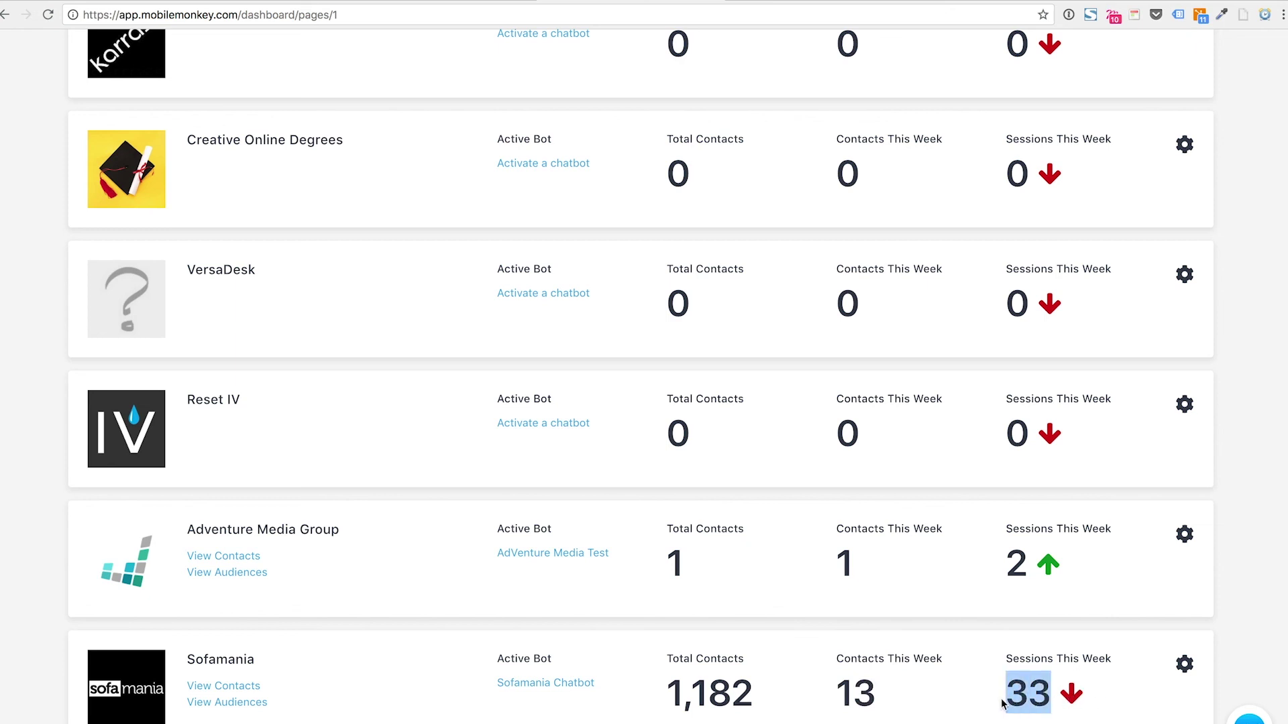